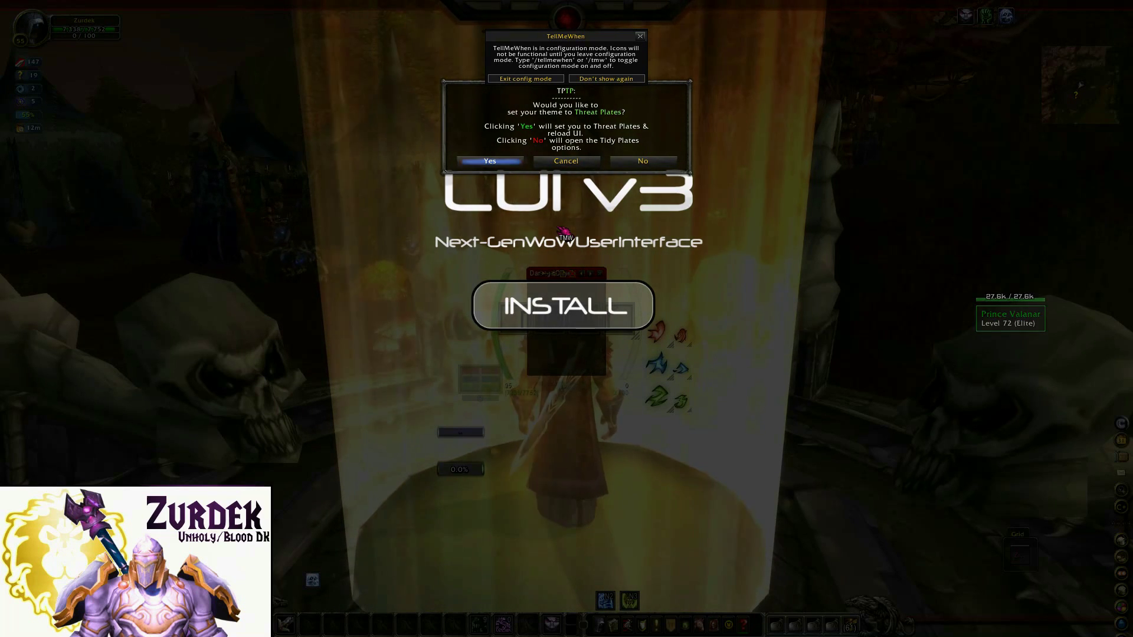
# Set the nameplate theme to Threat Plates, install the LUI v3 interface and dismiss the Lua error report.
pyautogui.click(490, 161)
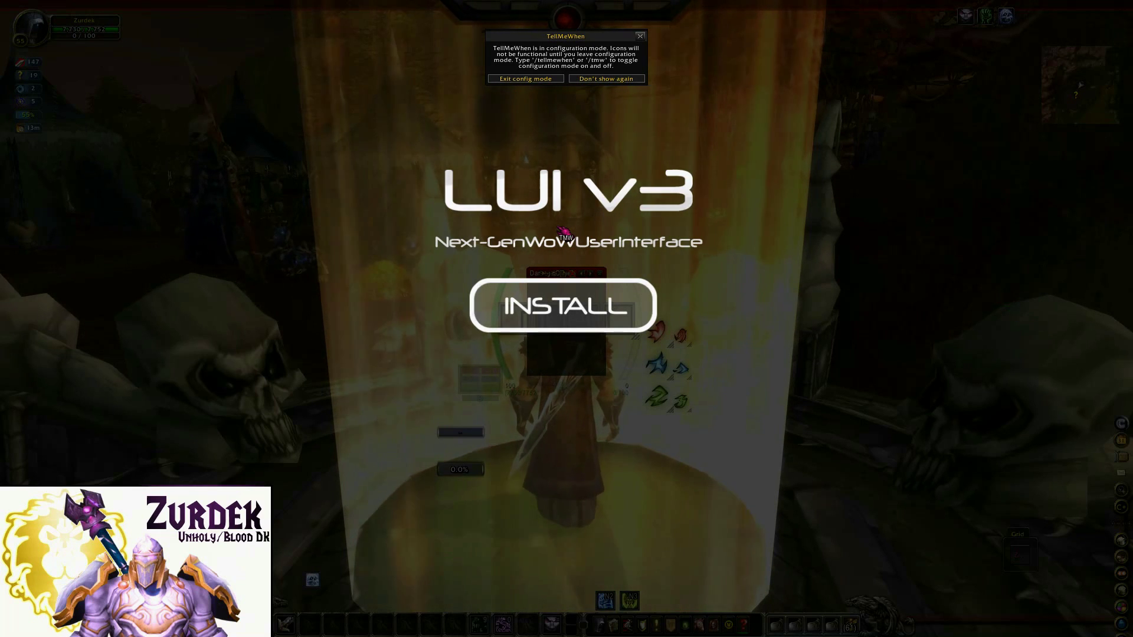
pyautogui.click(563, 306)
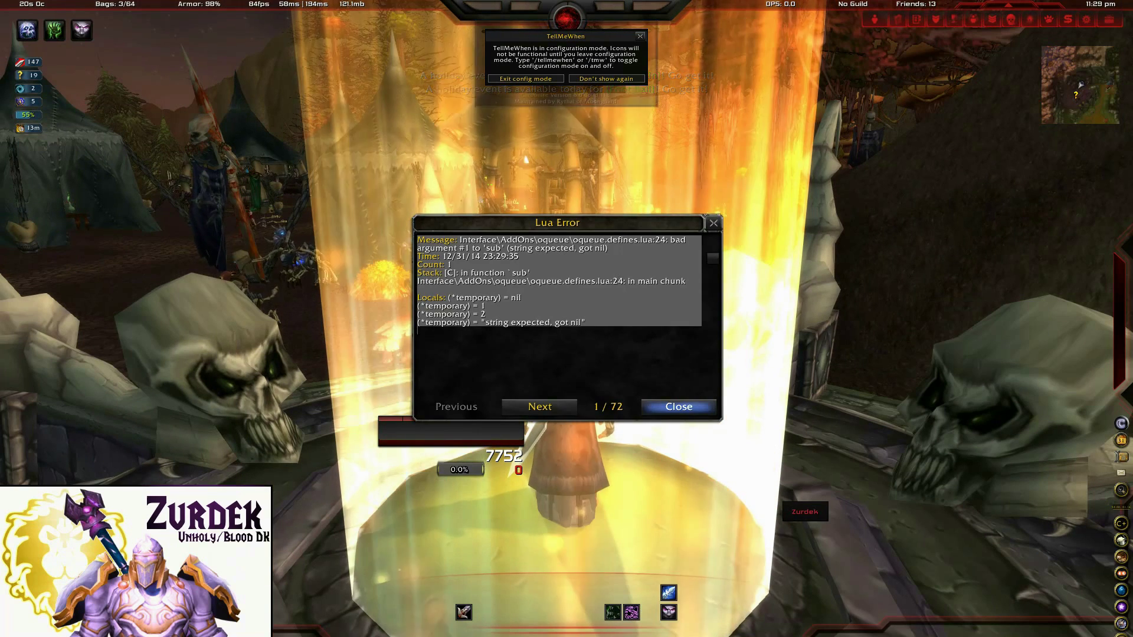
pyautogui.click(687, 407)
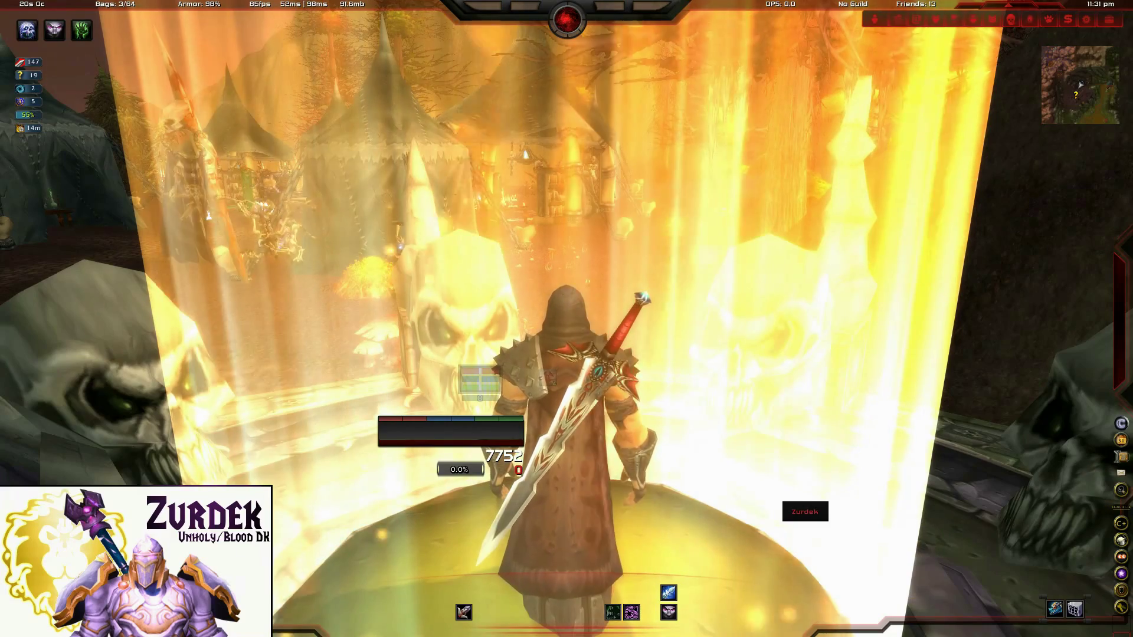
# Target the own character and review the list of existing profiles in the LUI options.
pyautogui.click(450, 432)
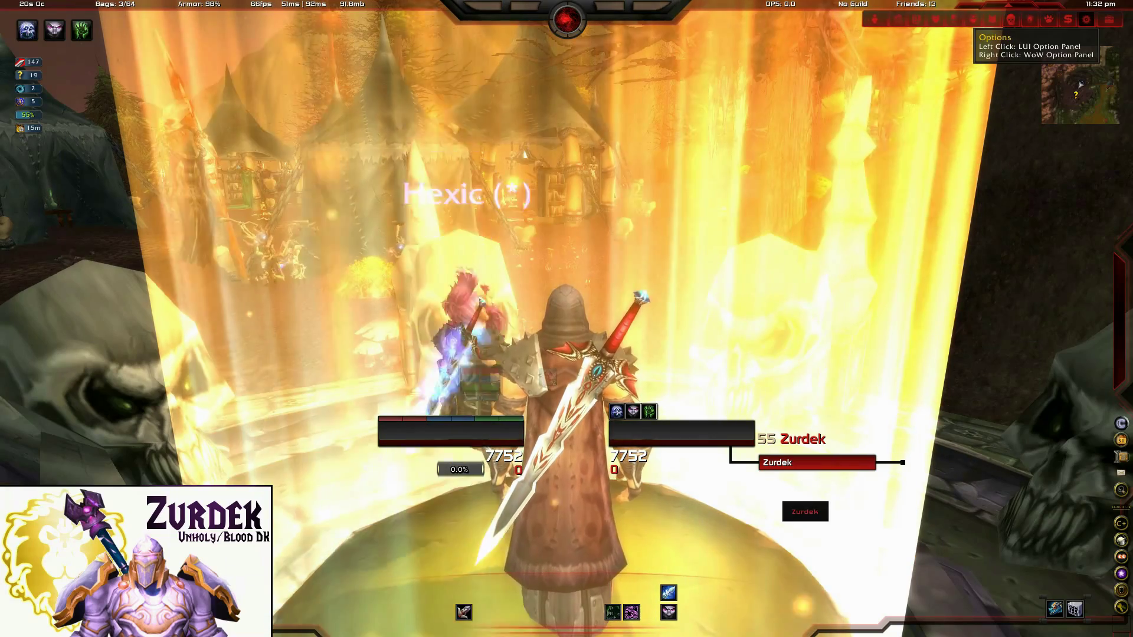
pyautogui.click(1087, 19)
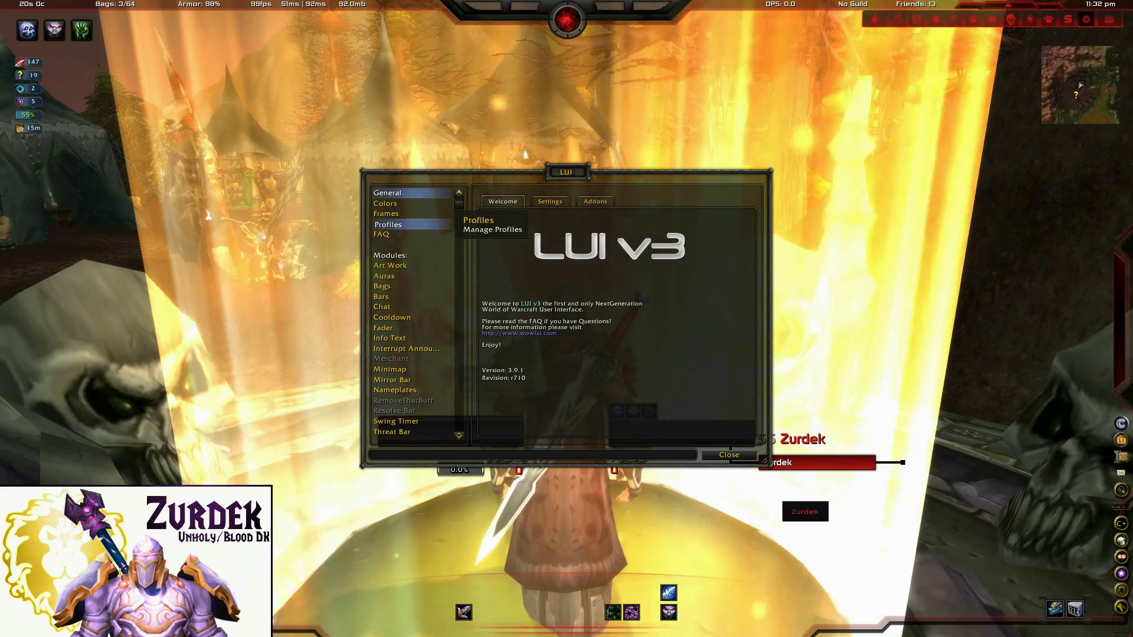
pyautogui.click(388, 224)
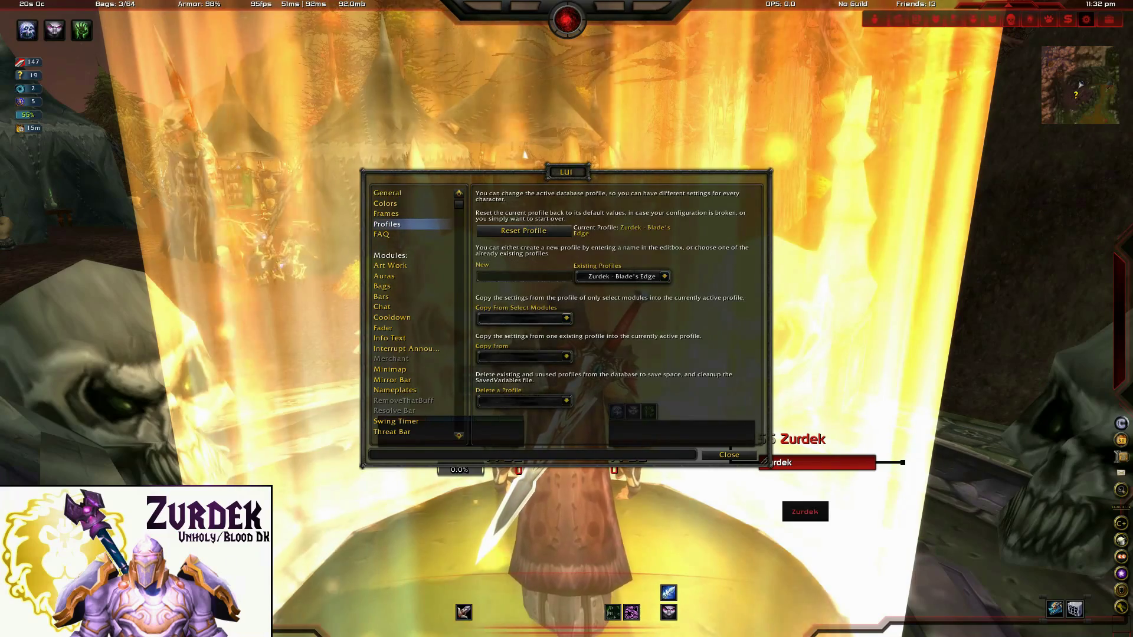
pyautogui.click(665, 277)
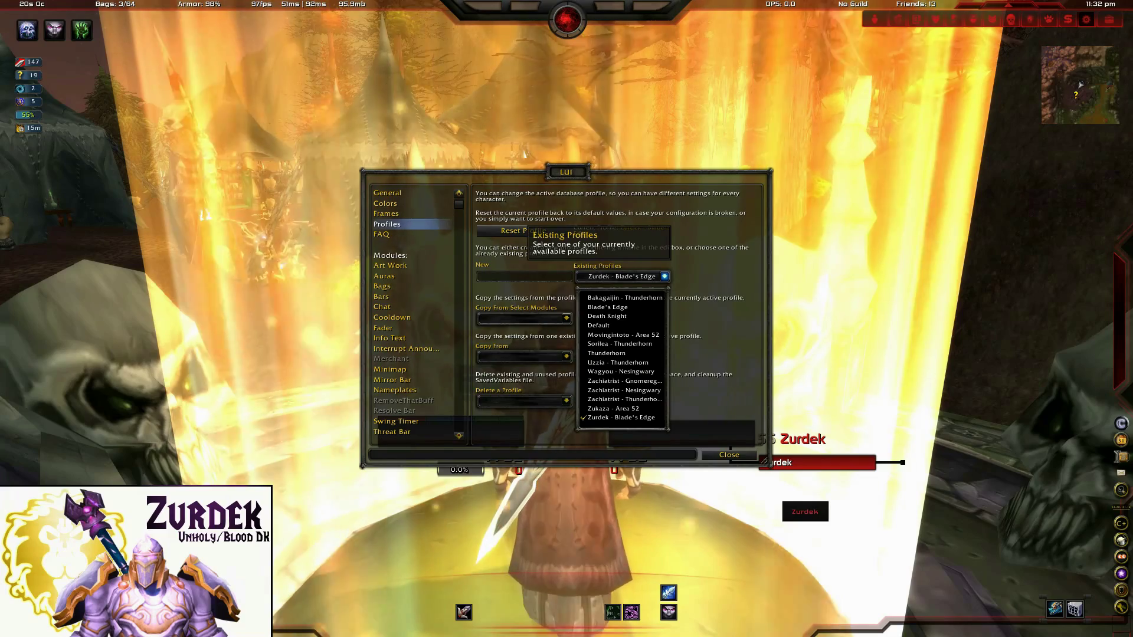
pyautogui.click(665, 277)
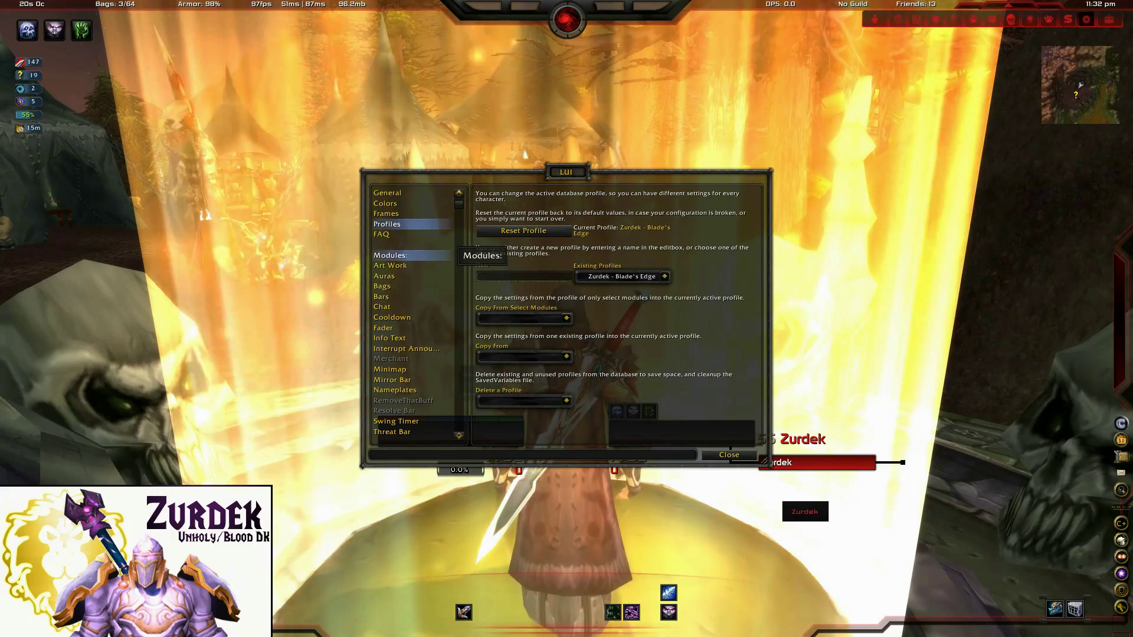
# Disable LUI's Bags module and open the inventory to check the replacement bag window.
pyautogui.click(391, 256)
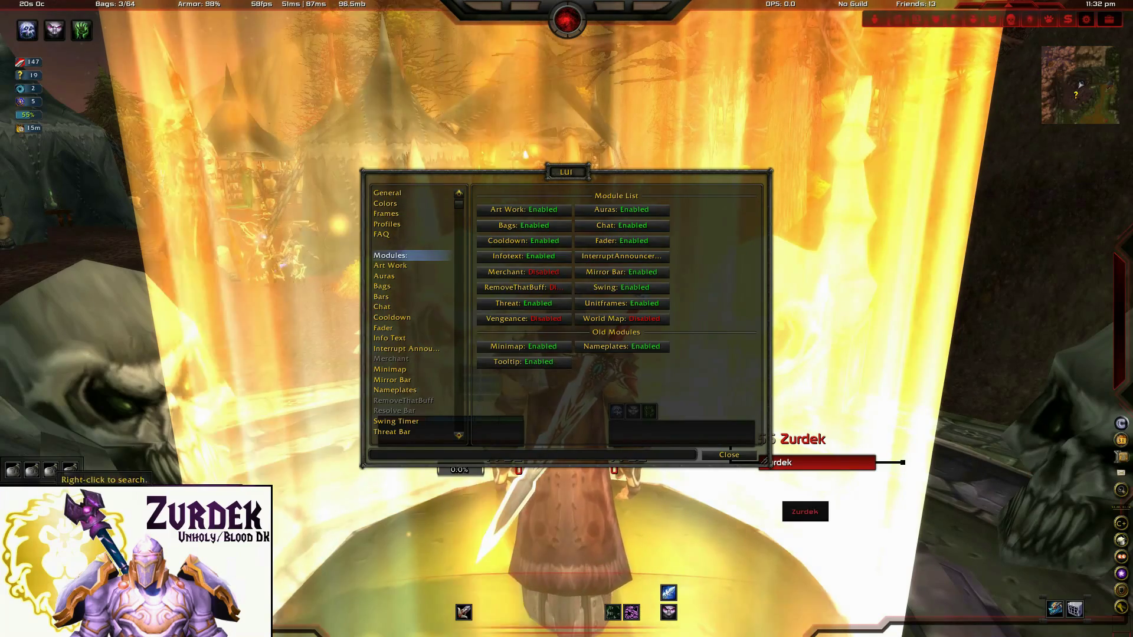
pyautogui.moveTo(155, 317); pyautogui.dragTo(157, 245)
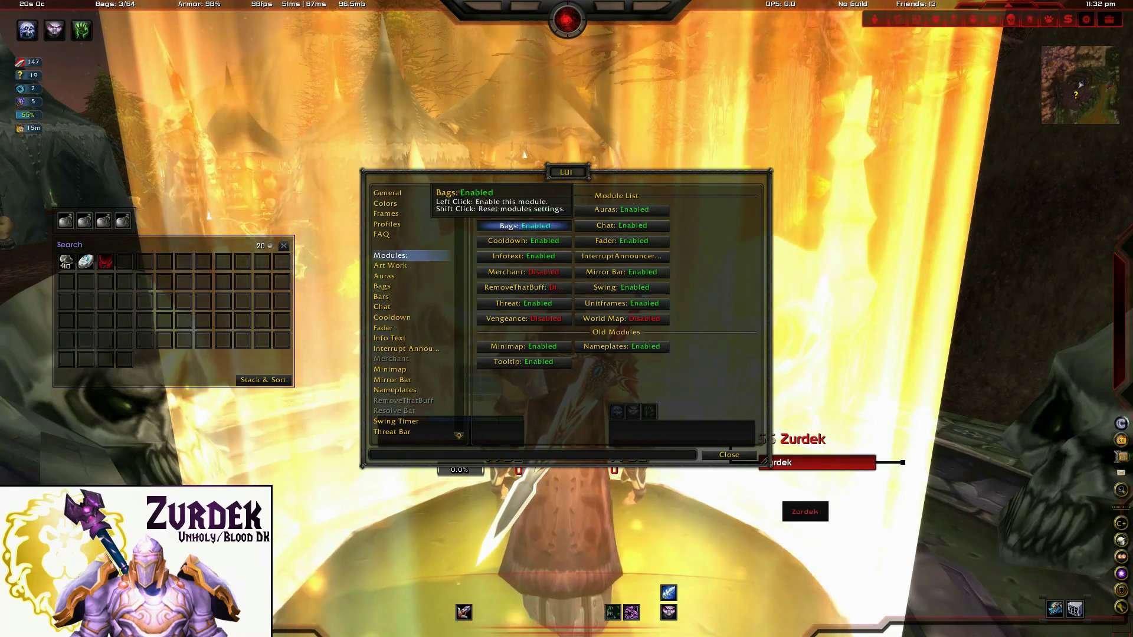
pyautogui.click(523, 225)
pyautogui.press('b')
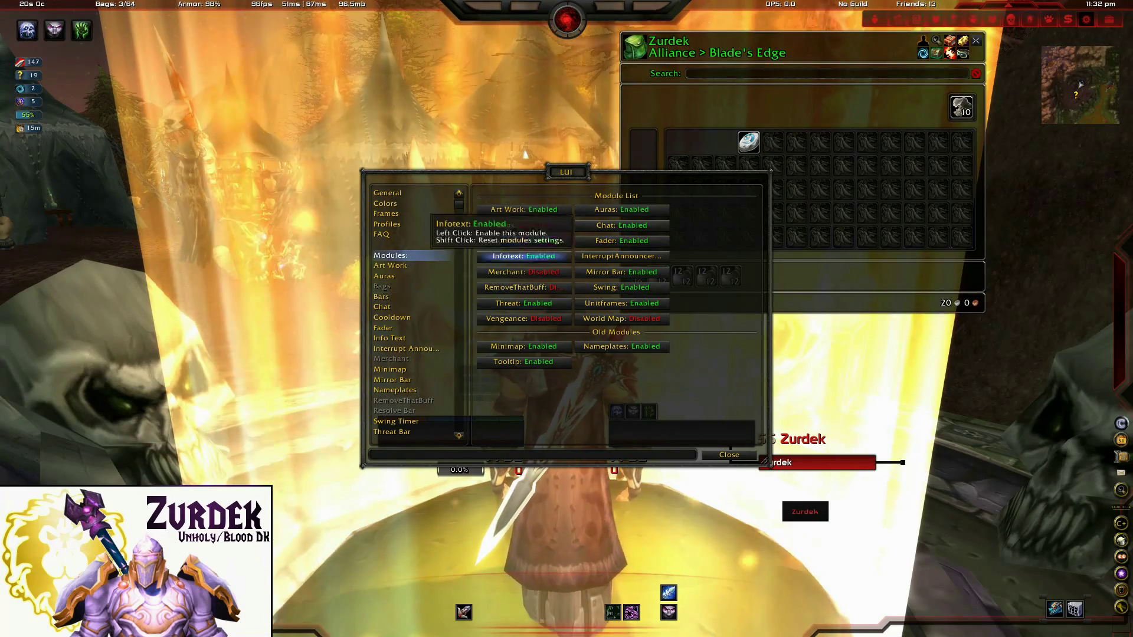
pyautogui.moveTo(826, 47); pyautogui.dragTo(227, 150)
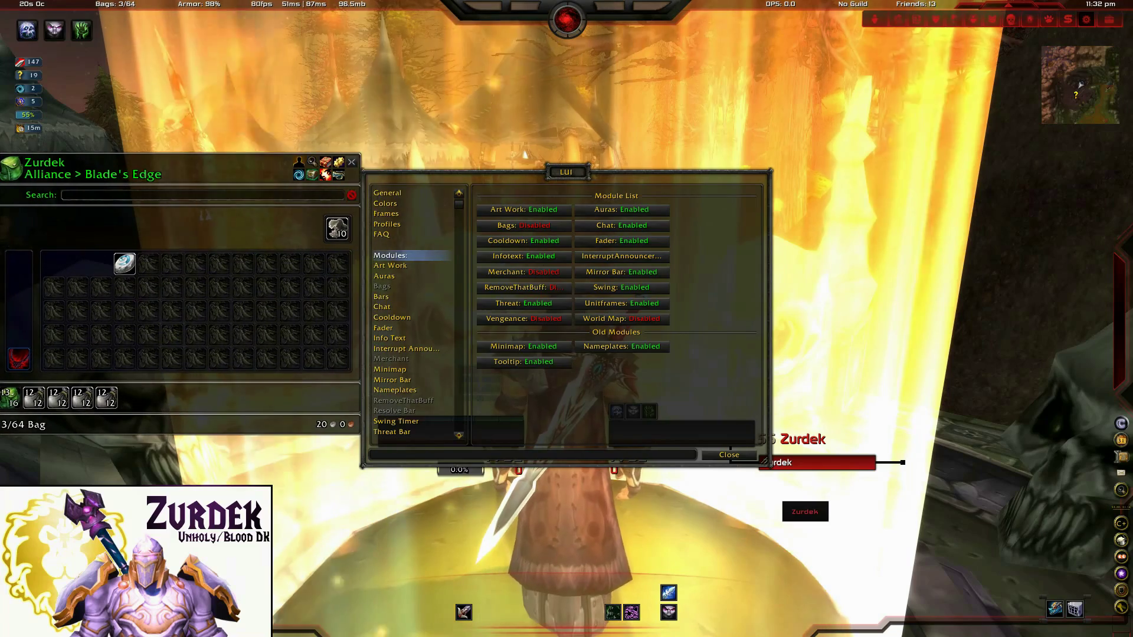
pyautogui.moveTo(566, 171); pyautogui.dragTo(596, 135)
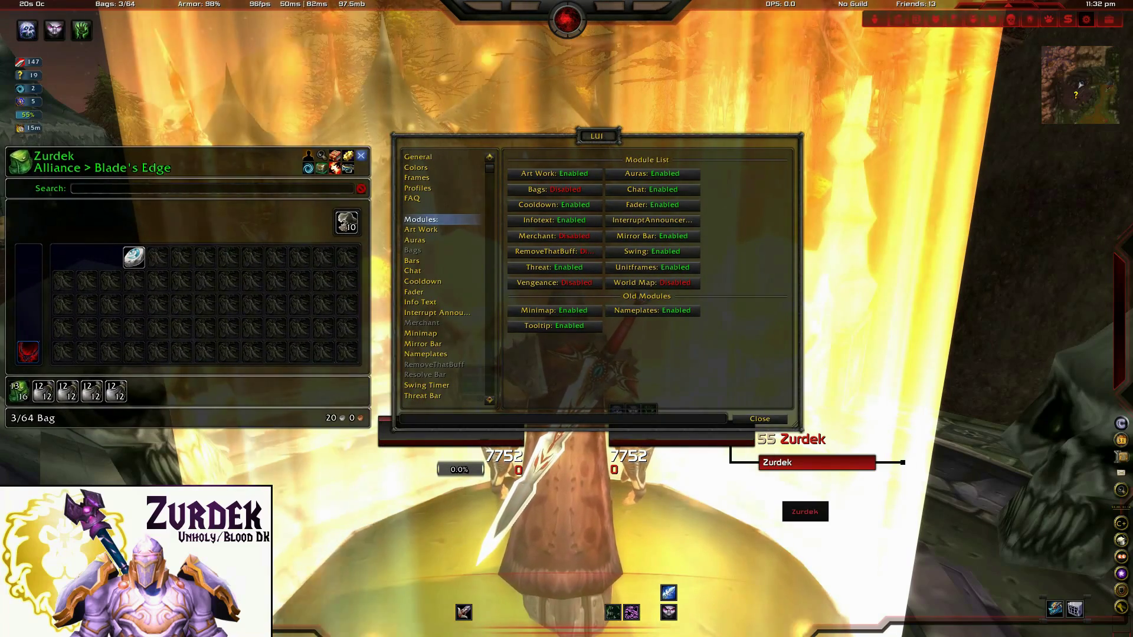
pyautogui.press('b')
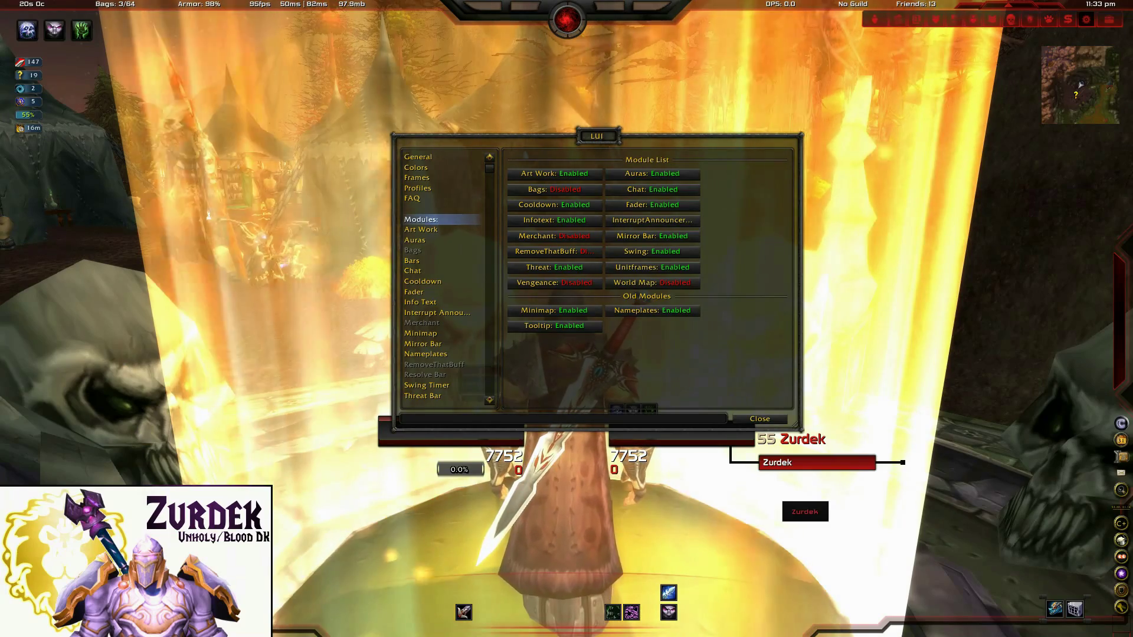
# Disable LUI's Swing and Nameplates modules and reload the UI, dismissing the Lua error report.
pyautogui.click(652, 252)
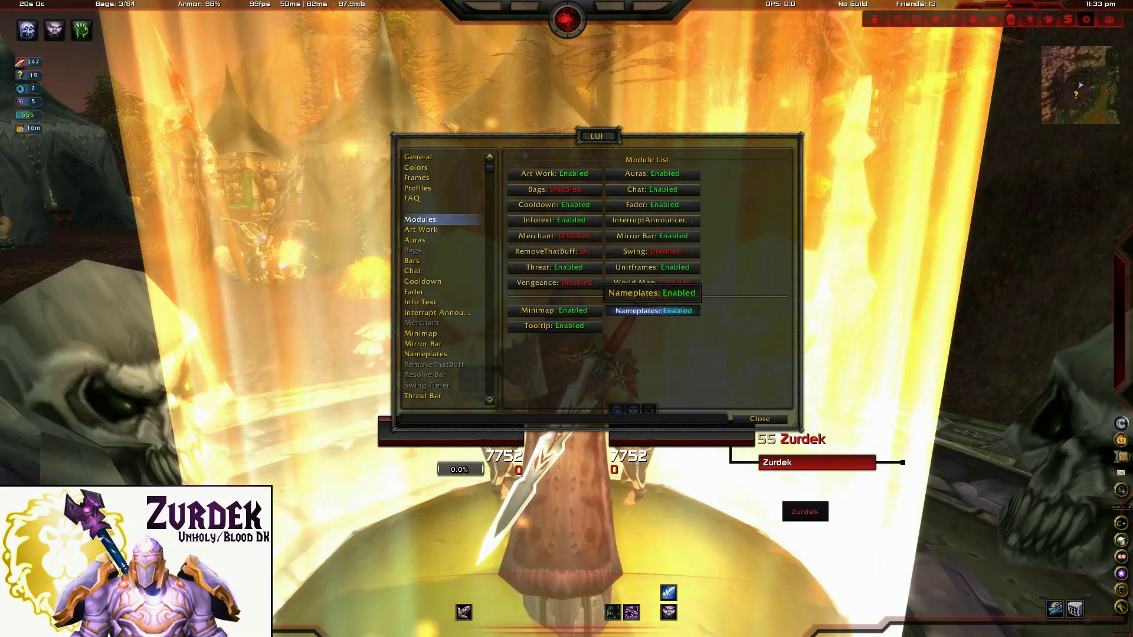
pyautogui.click(652, 311)
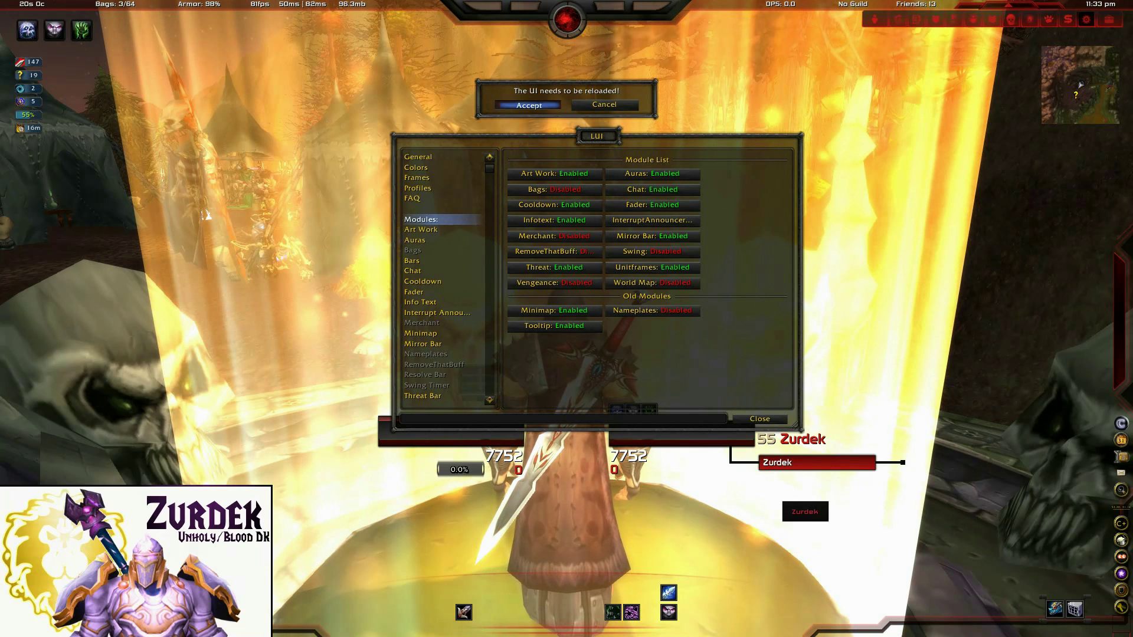
pyautogui.click(528, 105)
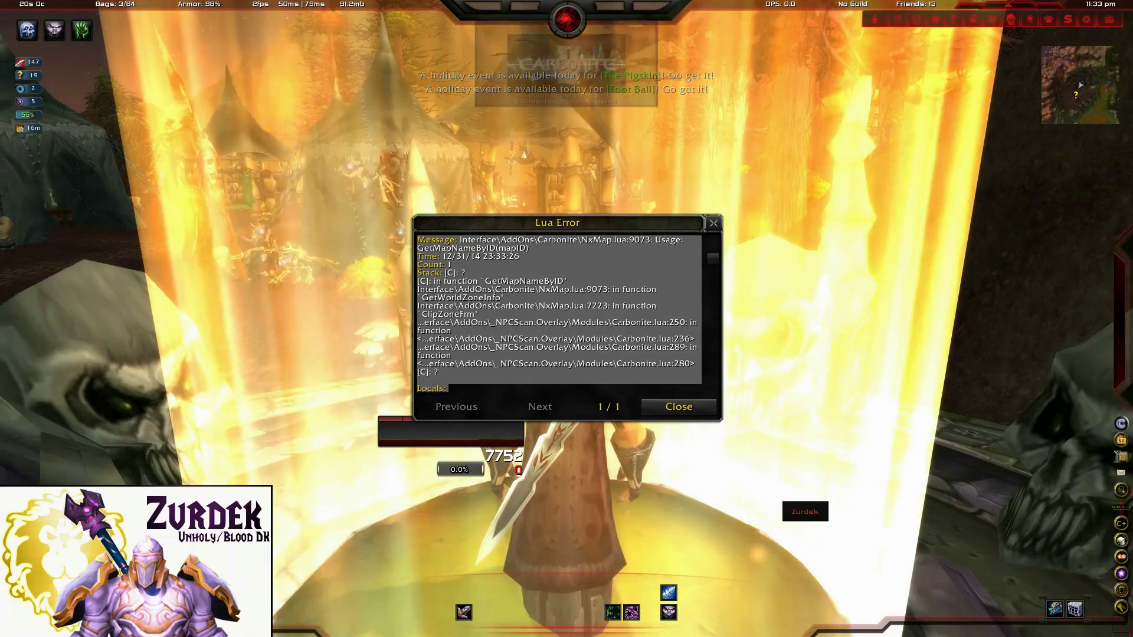
pyautogui.press('Escape')
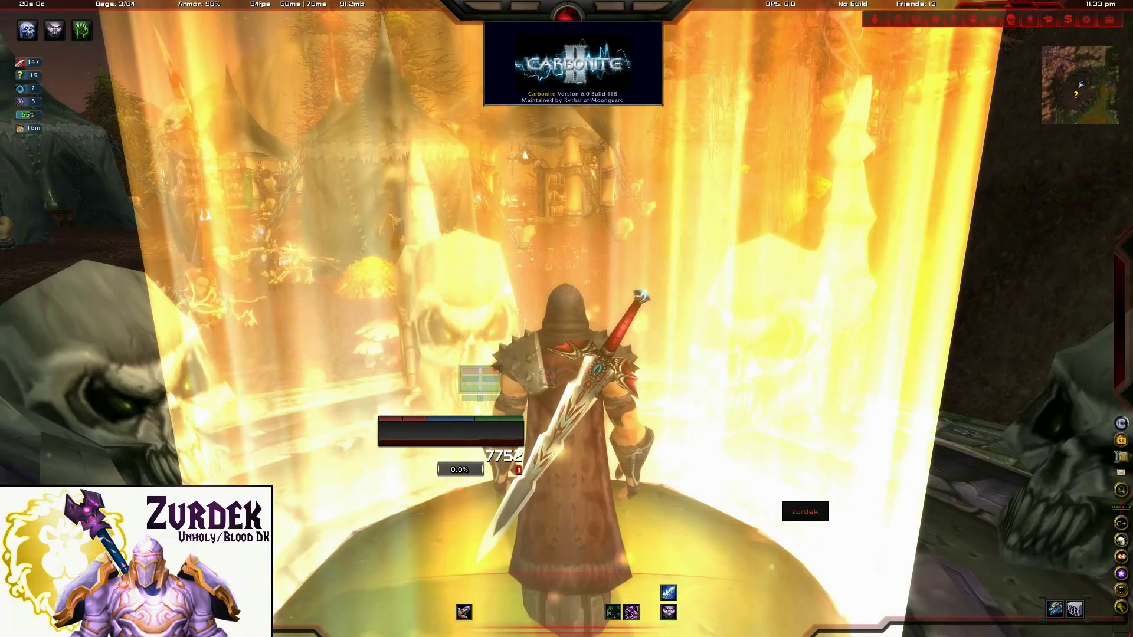
# Disable the Threat and InterruptAnnouncer modules in the LUI module list.
pyautogui.click(1086, 19)
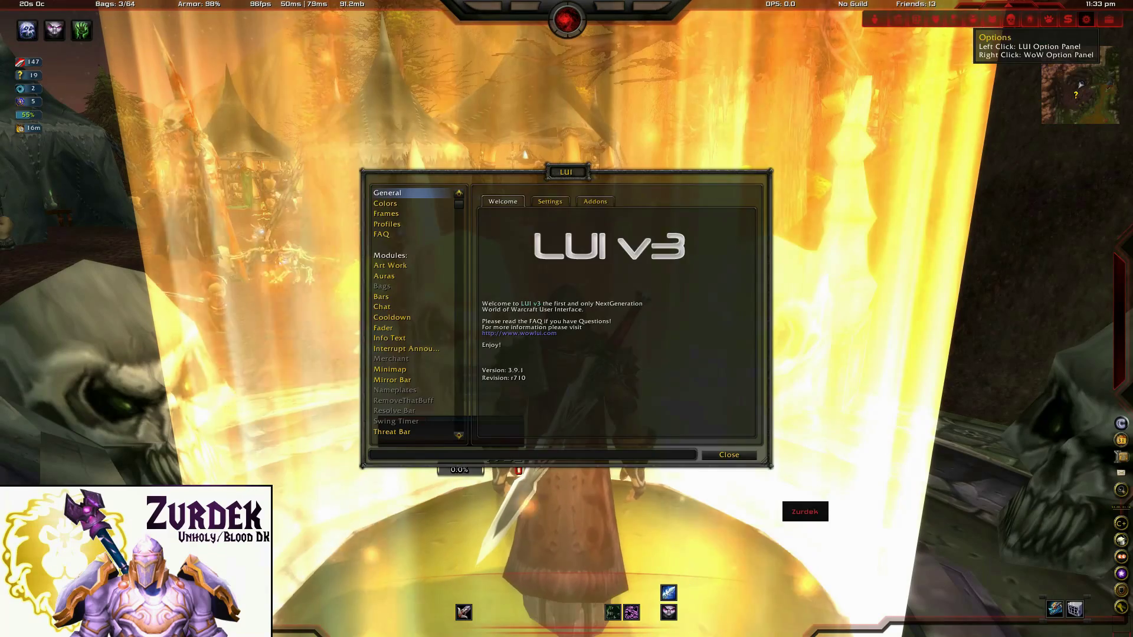
pyautogui.click(390, 255)
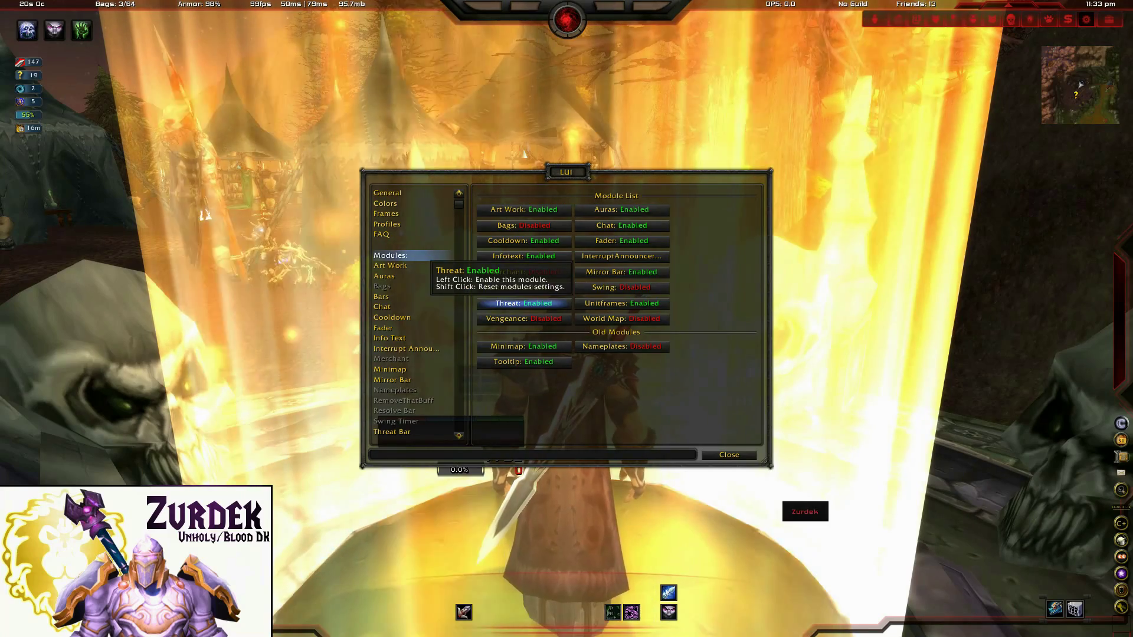
pyautogui.click(524, 303)
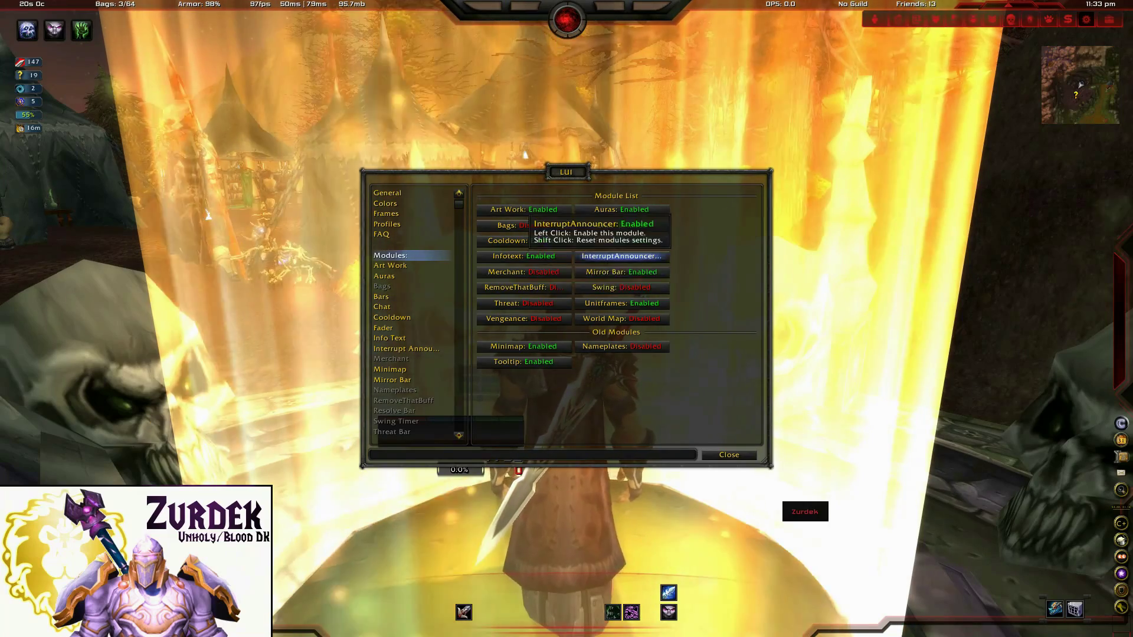
pyautogui.click(622, 256)
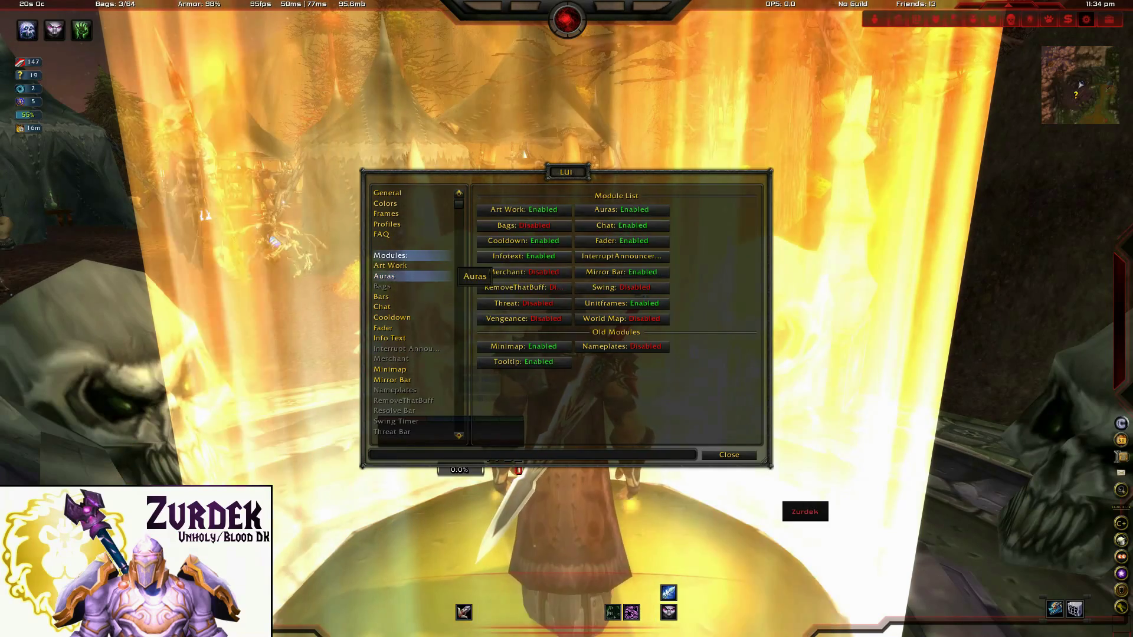
# Target the own character and unlock LUI's unit frames for moving.
pyautogui.moveTo(565, 171); pyautogui.dragTo(573, 90)
pyautogui.scroll(-3, 416, 257)
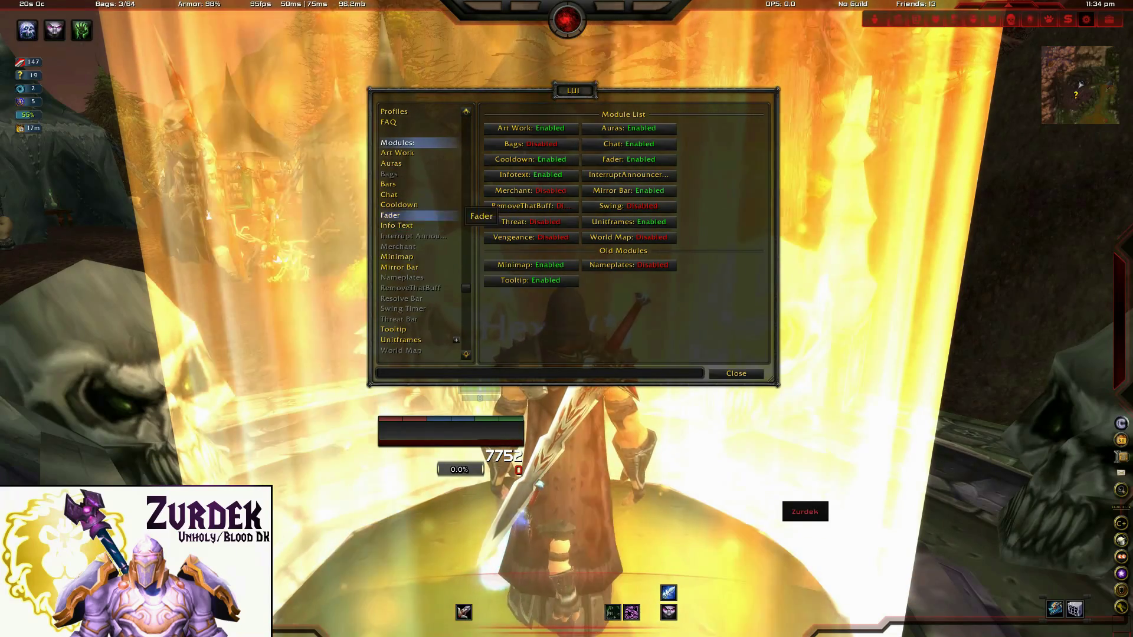
pyautogui.click(402, 340)
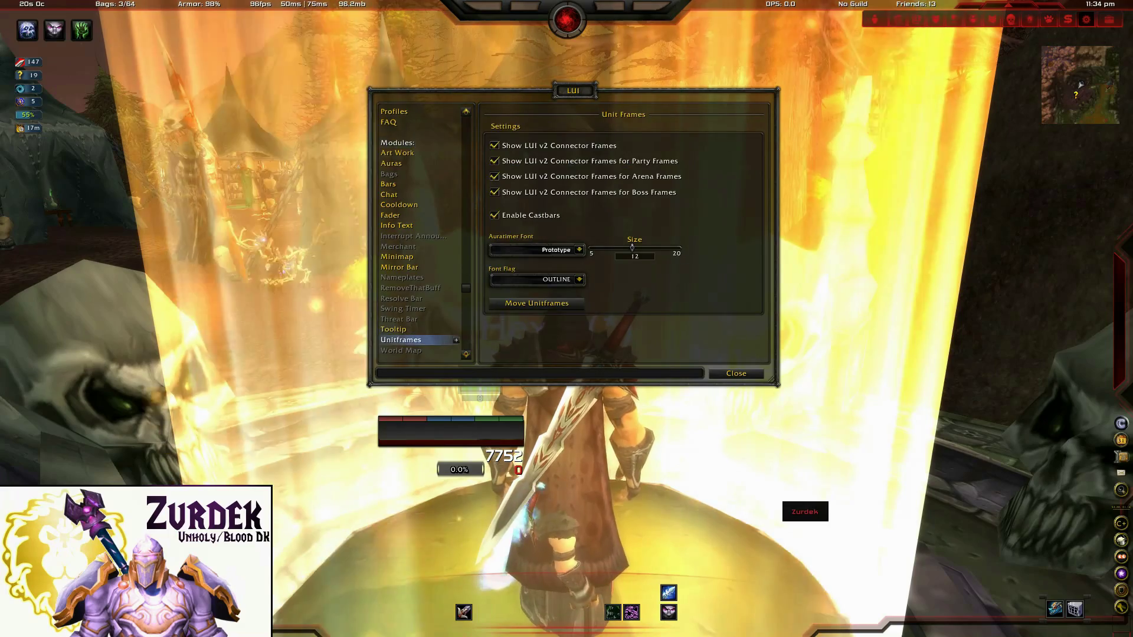
pyautogui.moveTo(573, 74); pyautogui.dragTo(537, 46)
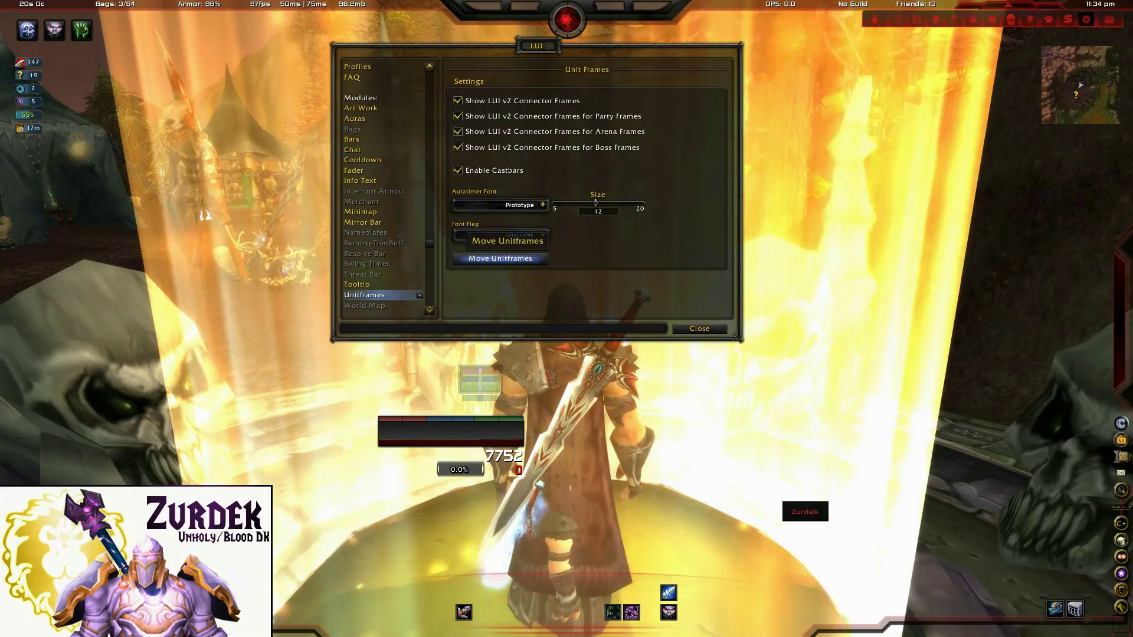
pyautogui.click(451, 433)
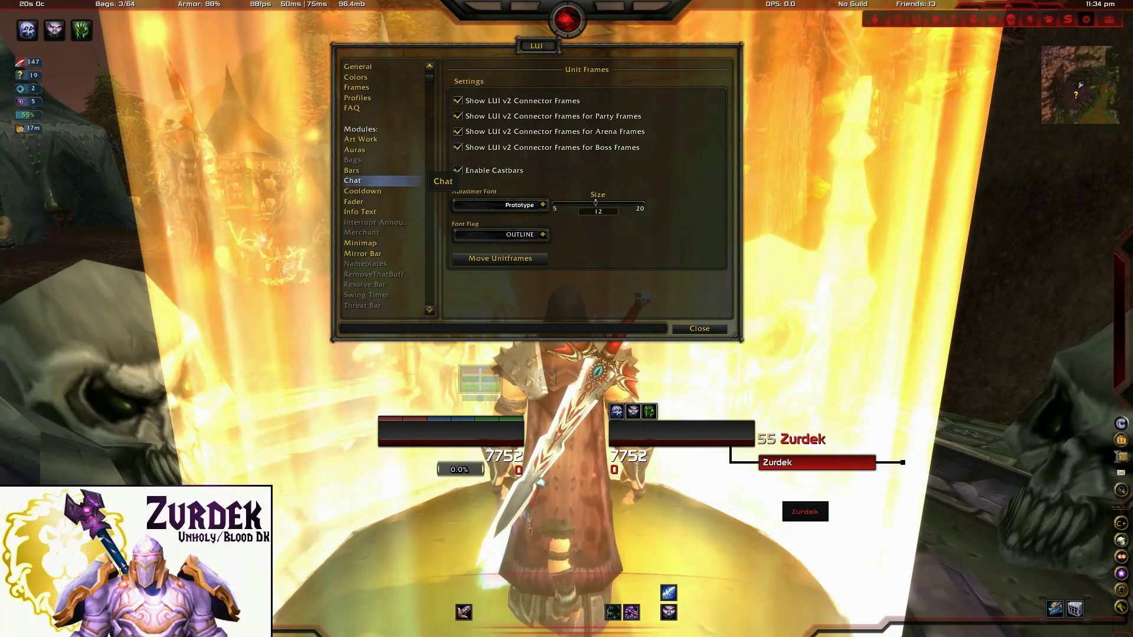
pyautogui.click(360, 129)
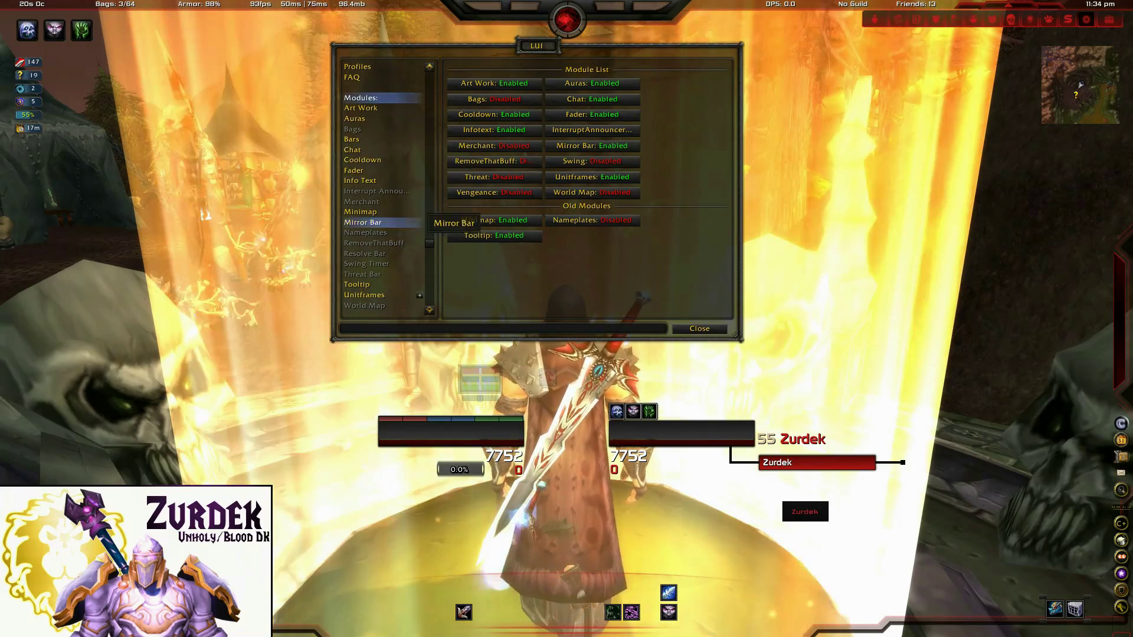
pyautogui.click(382, 295)
pyautogui.scroll(-1, 384, 236)
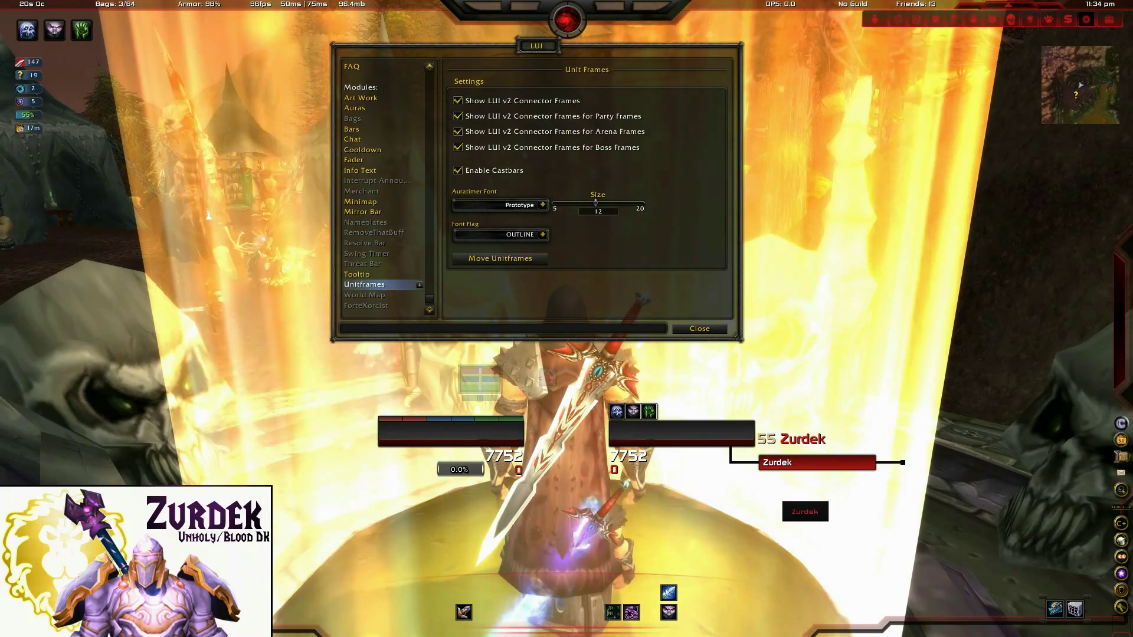
pyautogui.click(501, 260)
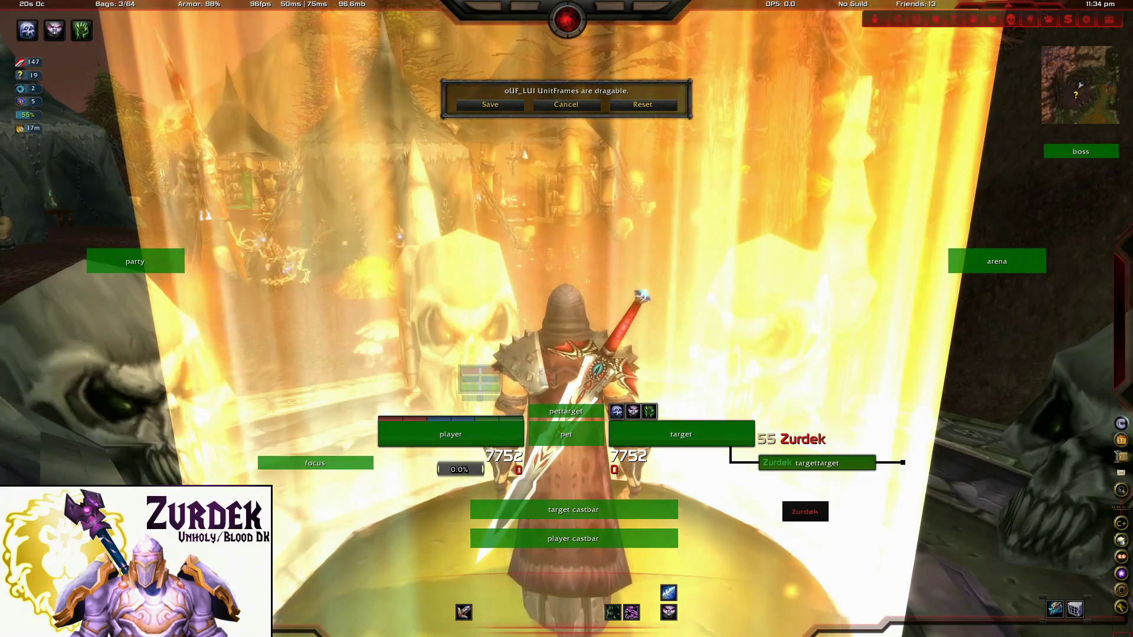
# Lower the player, focus and target frames into one shared row at about the height of the target castbar.
pyautogui.moveTo(436, 452)
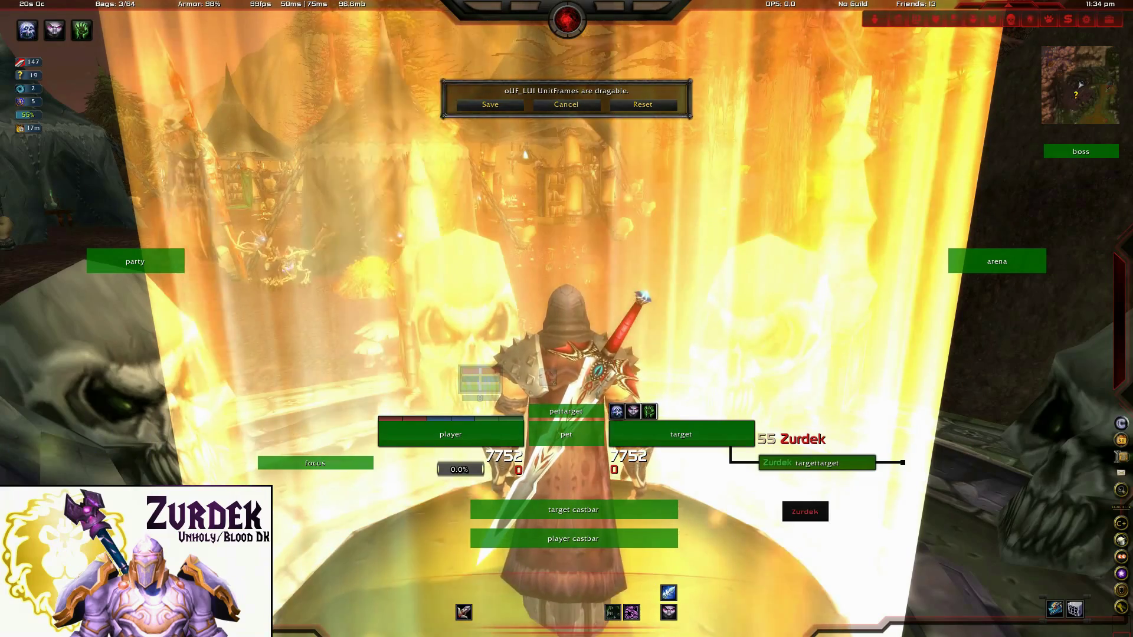
pyautogui.moveTo(451, 434); pyautogui.dragTo(453, 482)
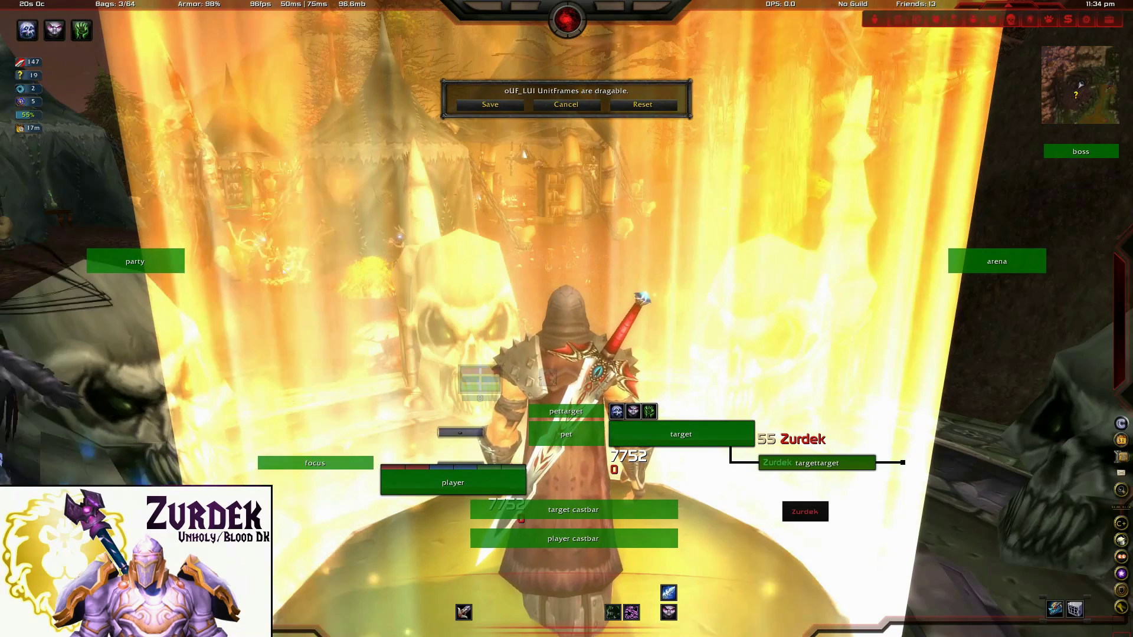
pyautogui.moveTo(312, 489); pyautogui.dragTo(311, 501)
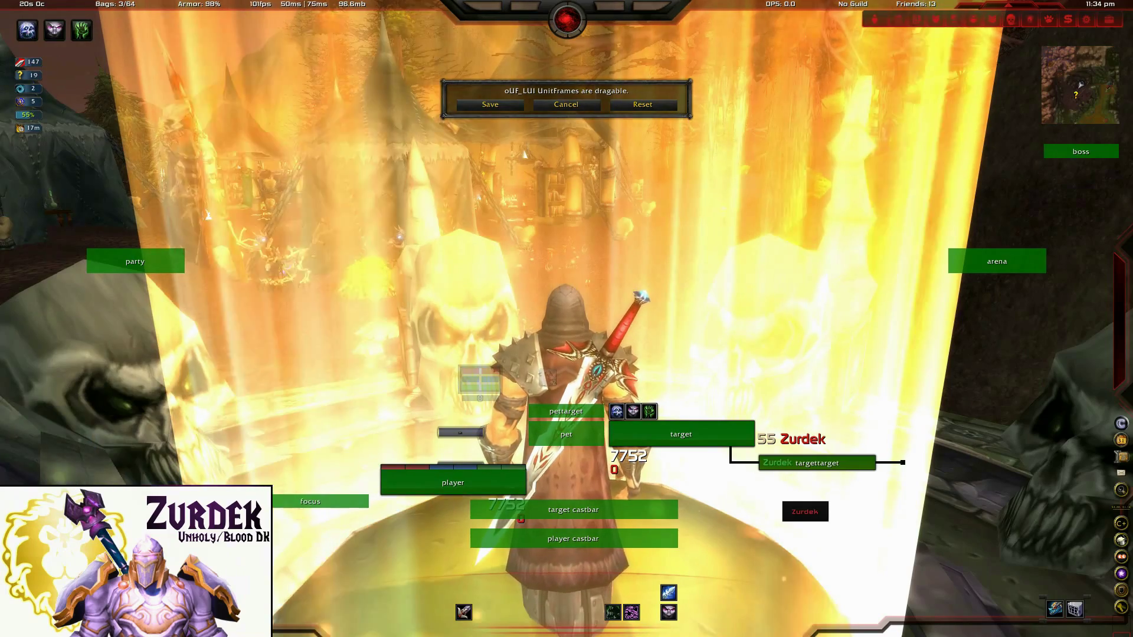
pyautogui.moveTo(681, 434); pyautogui.dragTo(678, 497)
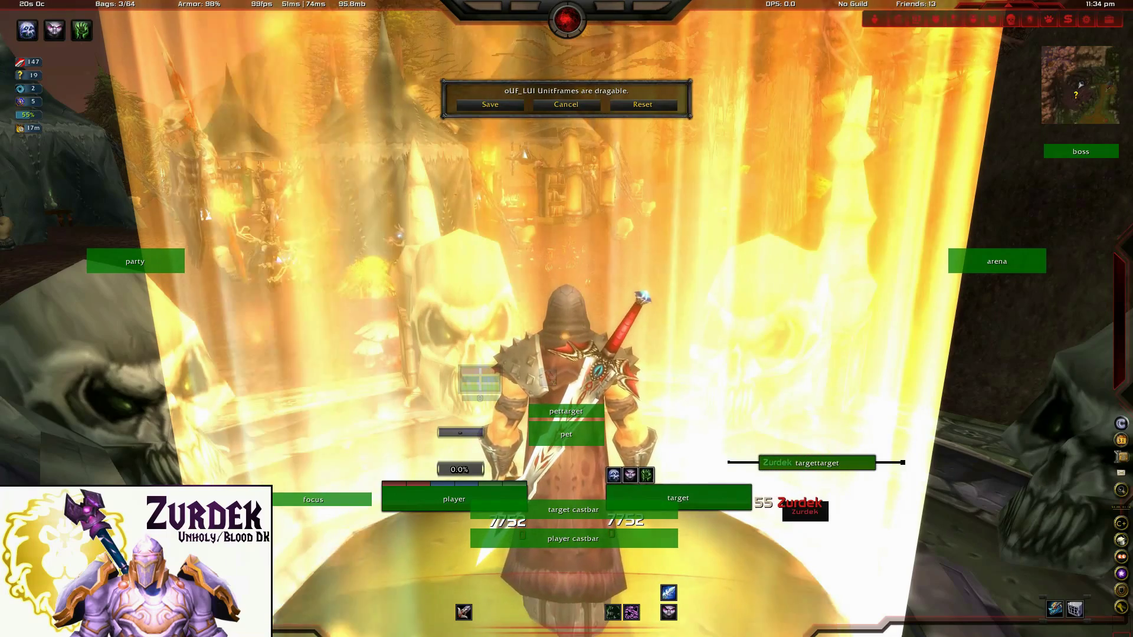
# Place the pet and pettarget frames below the player frame, lower targettarget beside the target frame, and save the unit frame positions.
pyautogui.moveTo(309, 570); pyautogui.dragTo(298, 559)
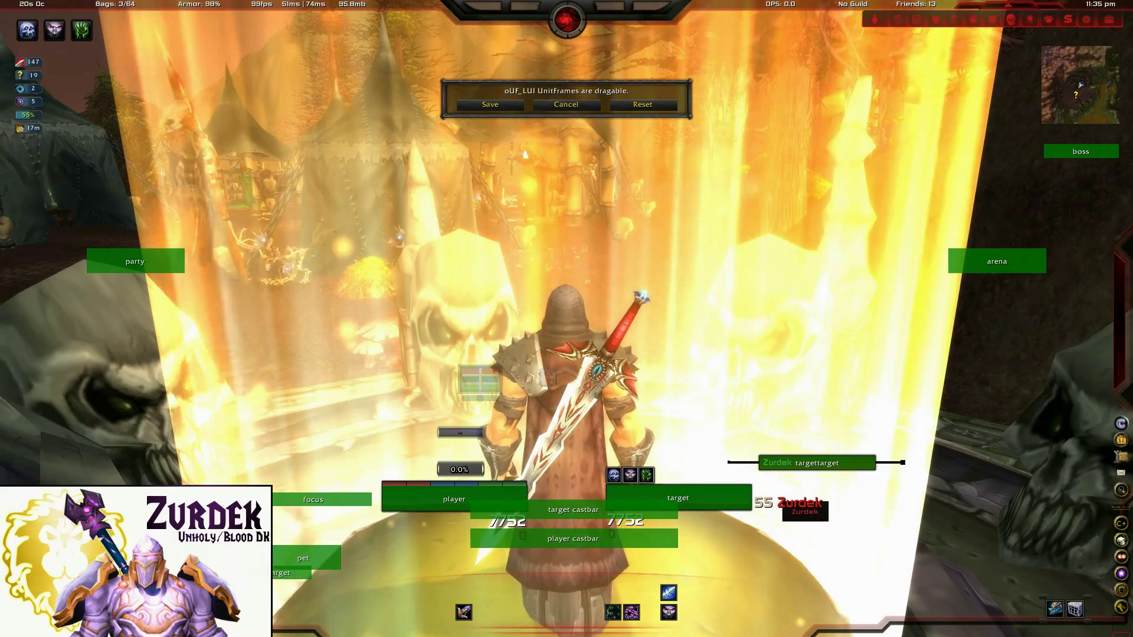
pyautogui.moveTo(298, 559); pyautogui.dragTo(388, 577)
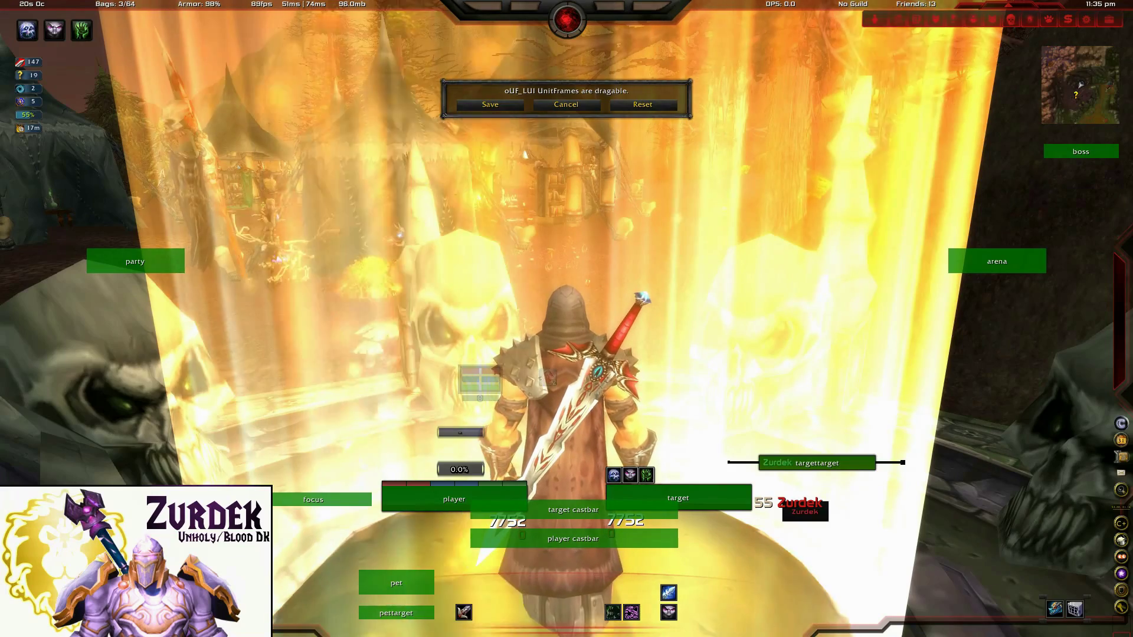
pyautogui.moveTo(817, 463); pyautogui.dragTo(828, 487)
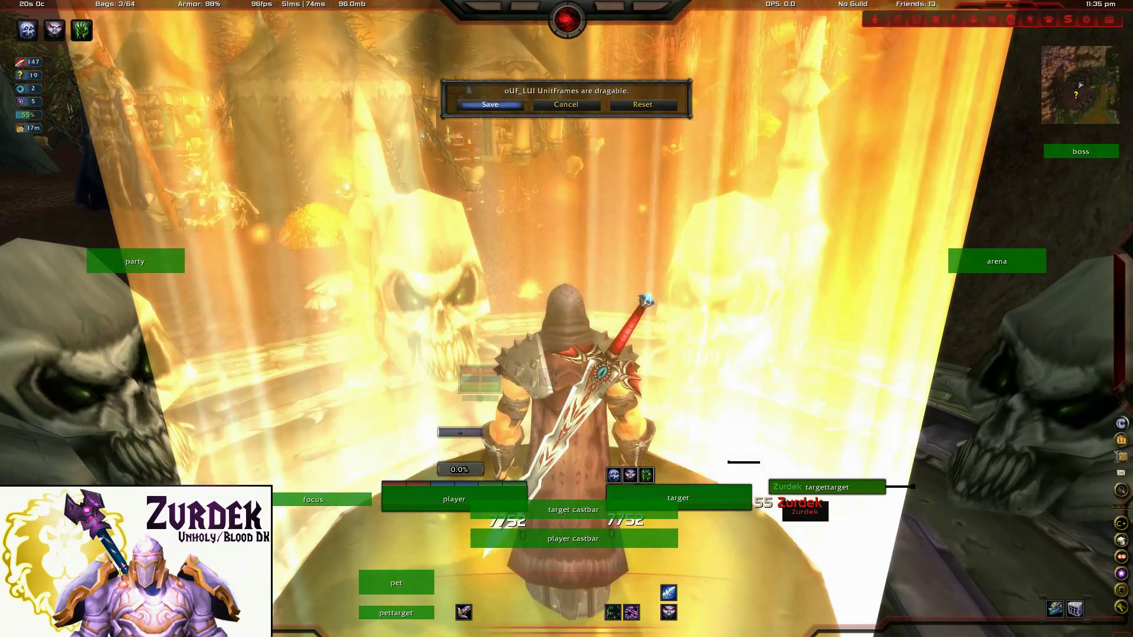
pyautogui.click(489, 105)
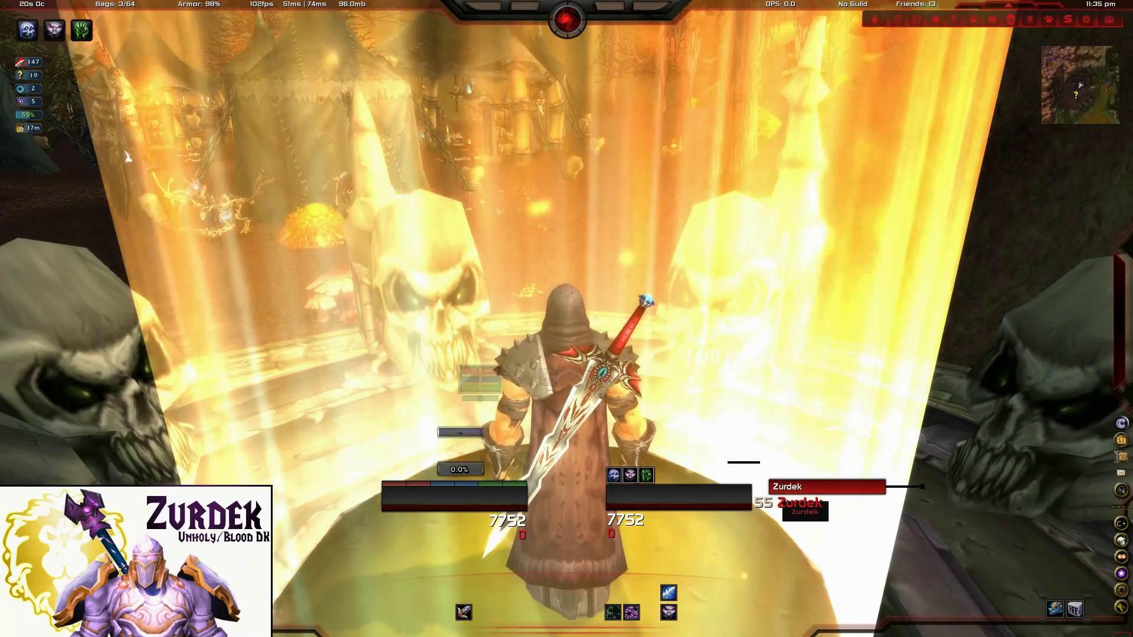
pyautogui.press('Escape')
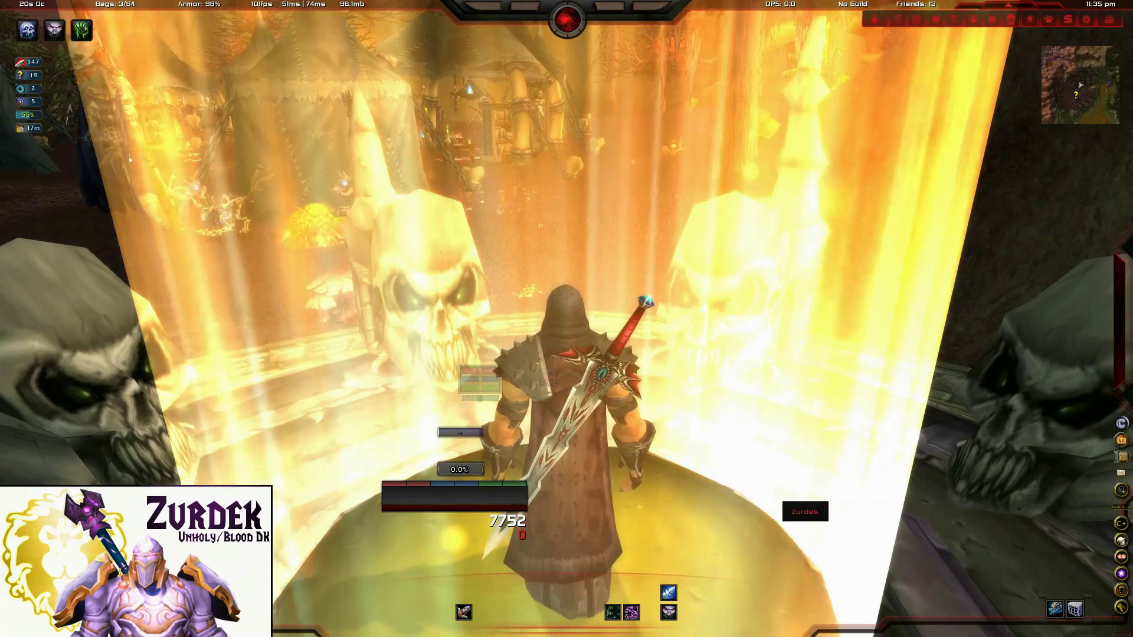
pyautogui.press('Escape')
pyautogui.press('Escape')
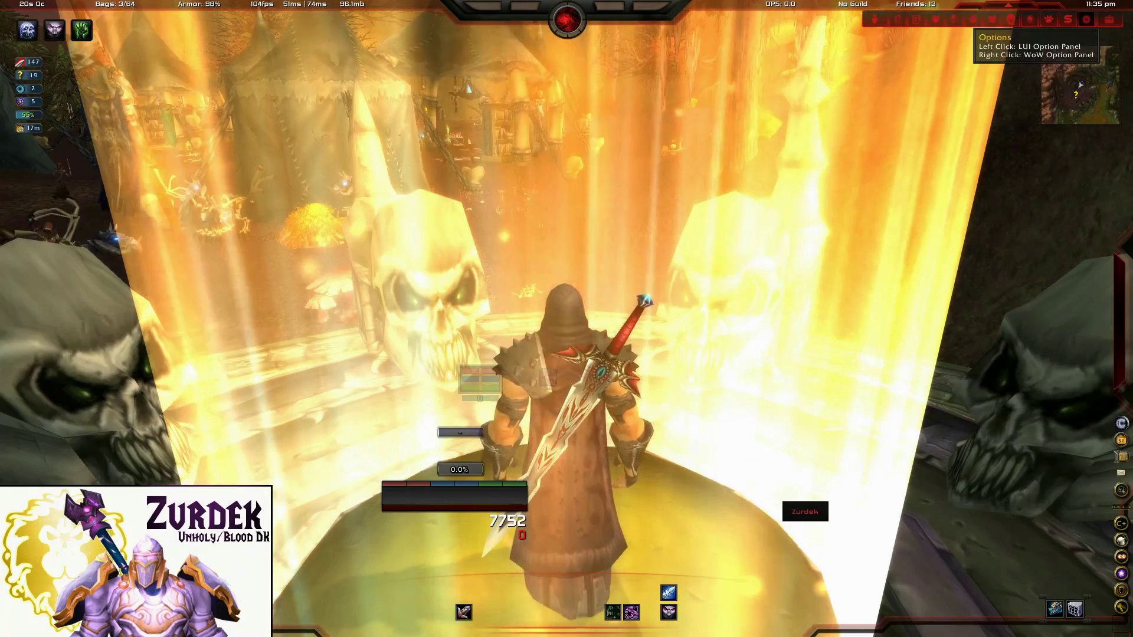
# Disable the castbars of the Player and Target frames in LUI's unit frame settings.
pyautogui.click(1086, 19)
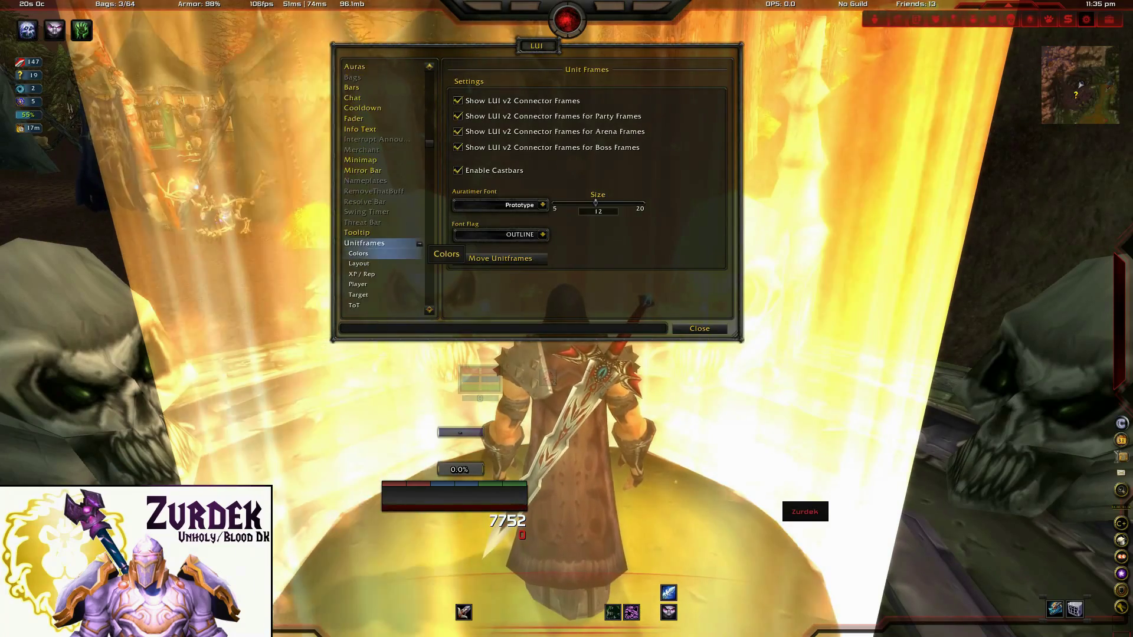
pyautogui.scroll(-2, 383, 253)
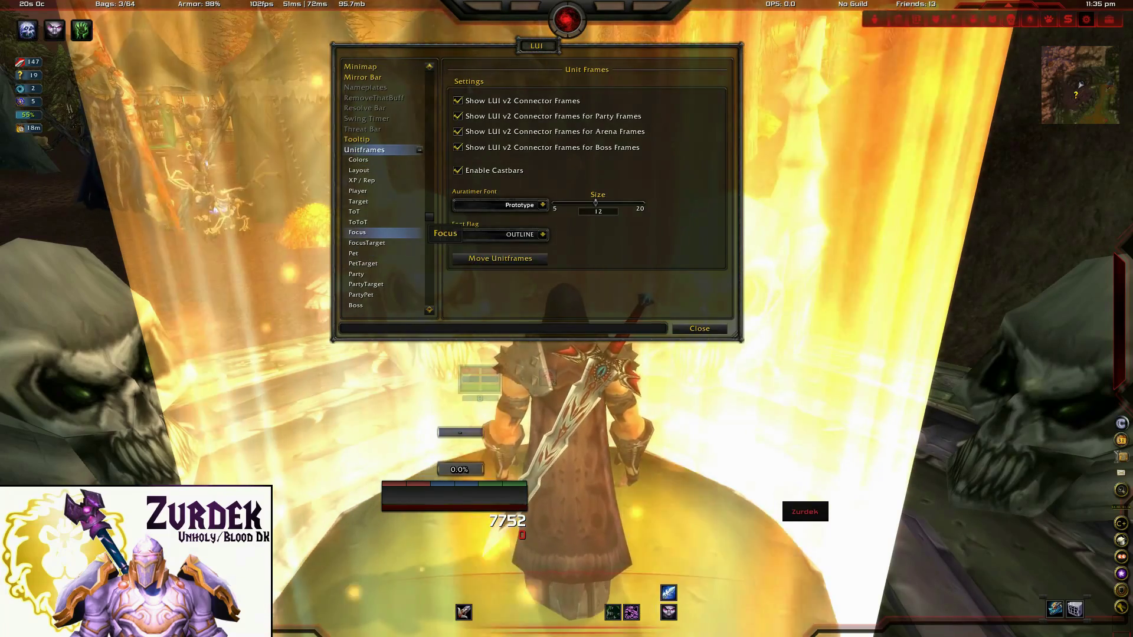
pyautogui.click(366, 191)
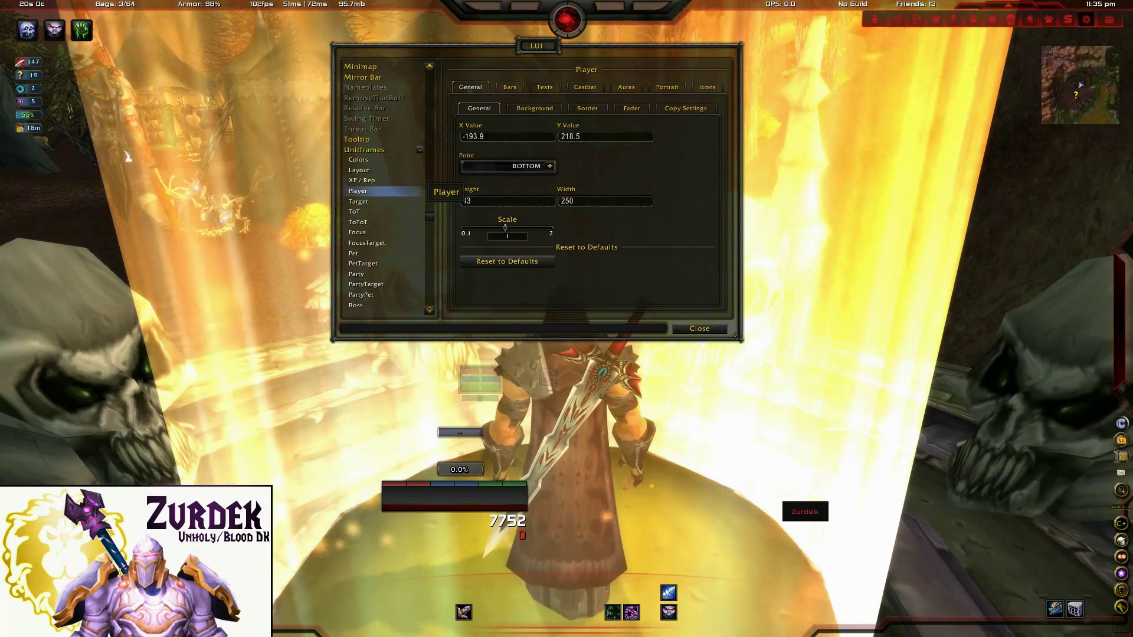
pyautogui.click(585, 87)
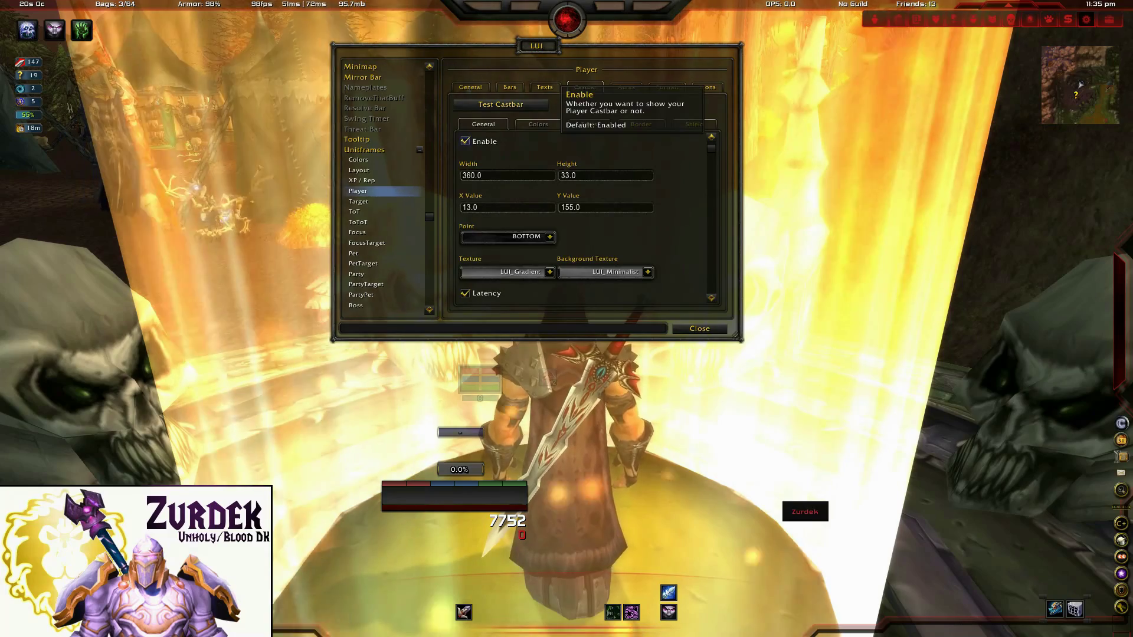
pyautogui.click(465, 141)
pyautogui.click(359, 202)
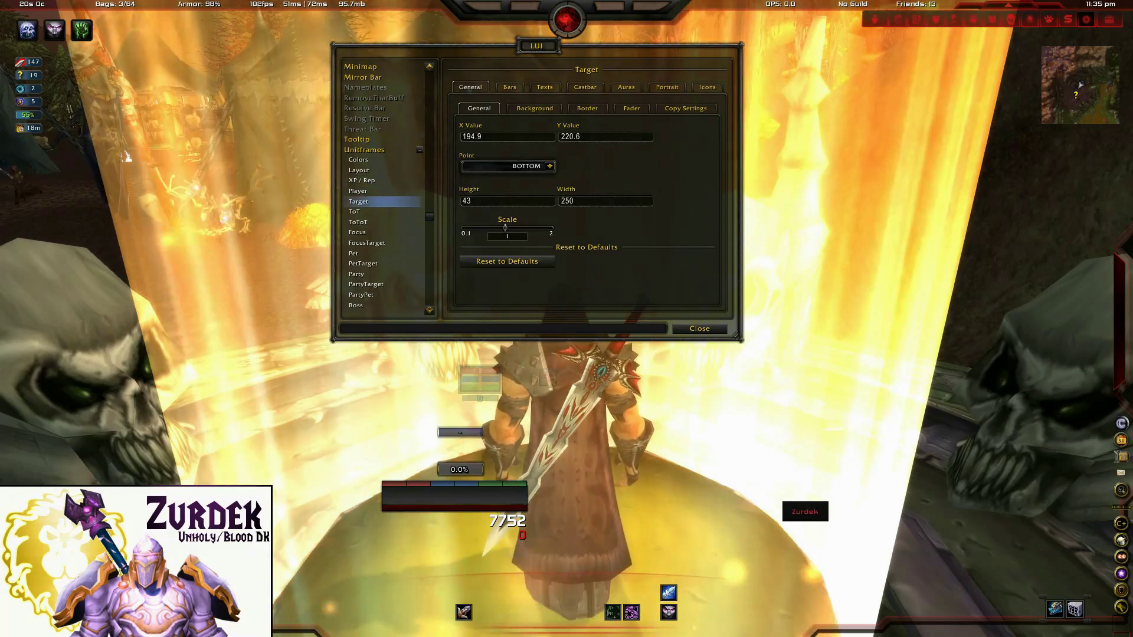
pyautogui.click(585, 87)
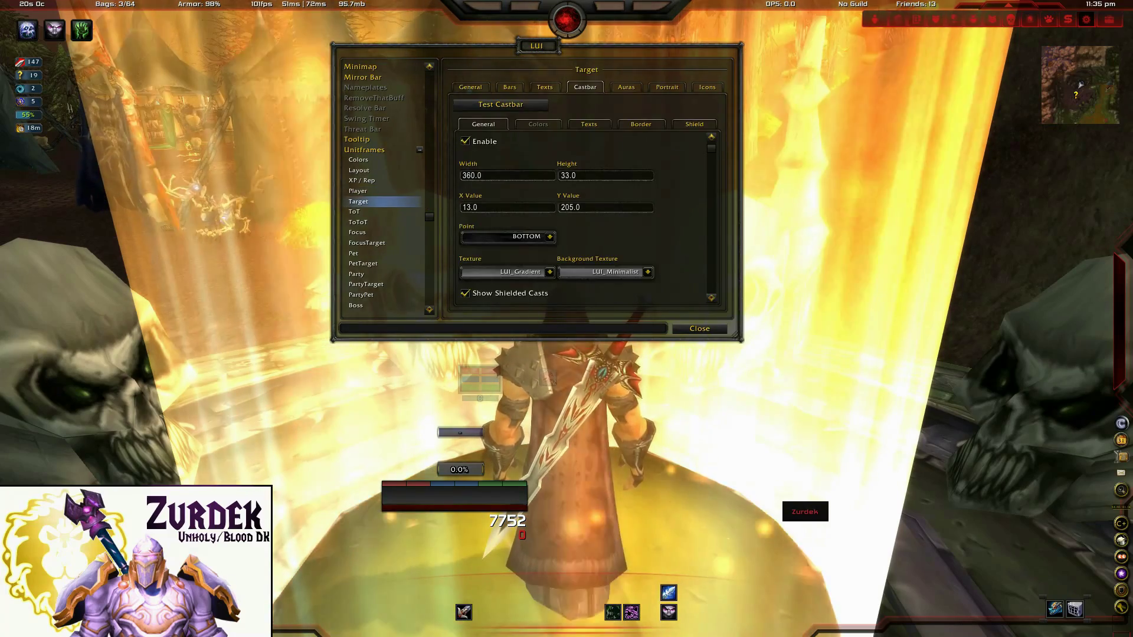
pyautogui.click(465, 141)
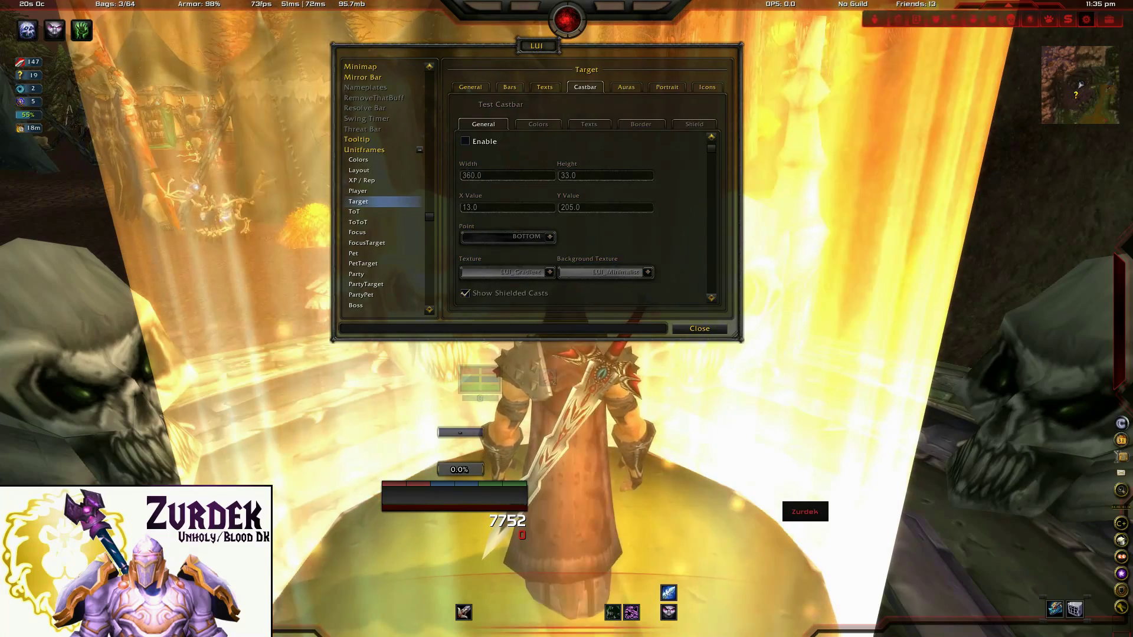
# Set the scale of both the Player and Target frames to 0.7, with the own character targeted for preview.
pyautogui.click(470, 87)
pyautogui.click(358, 191)
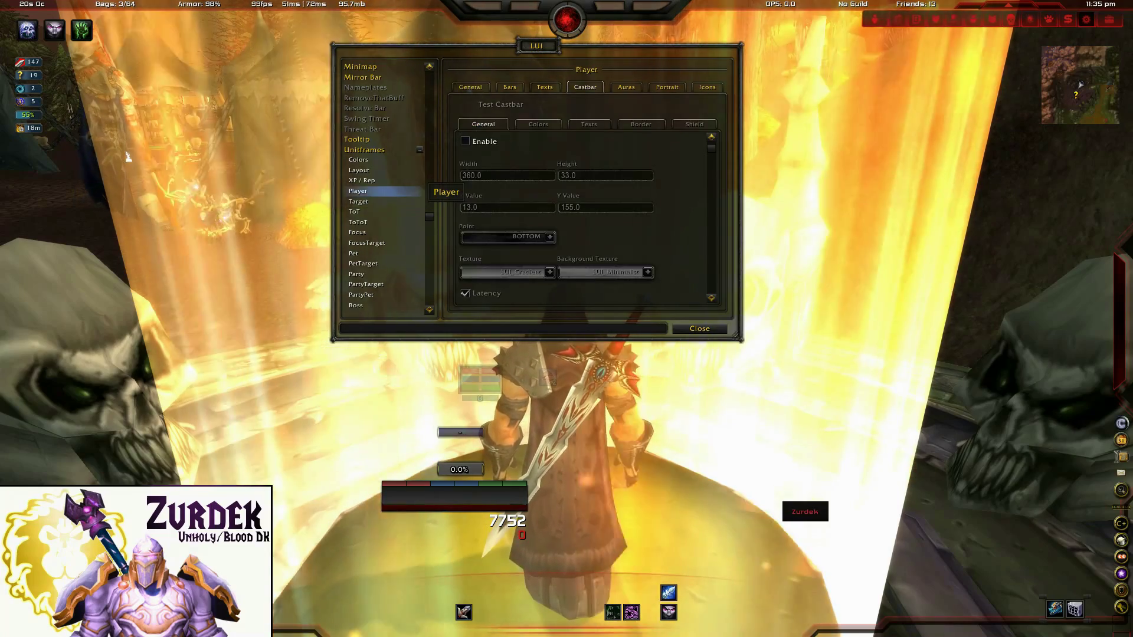
pyautogui.click(470, 86)
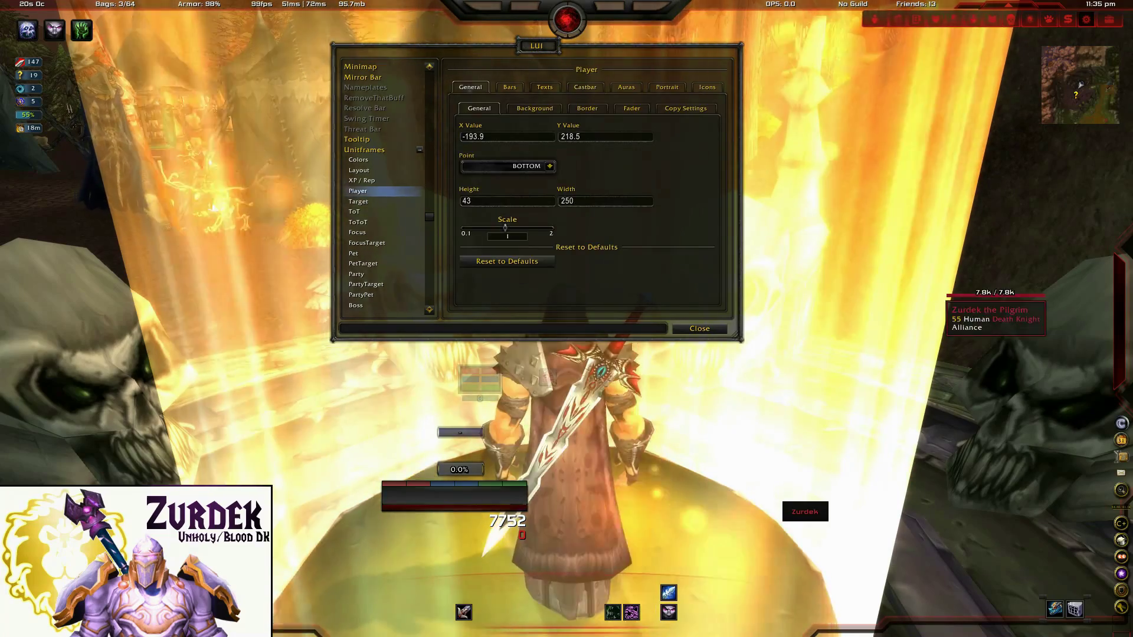
pyautogui.press('F1')
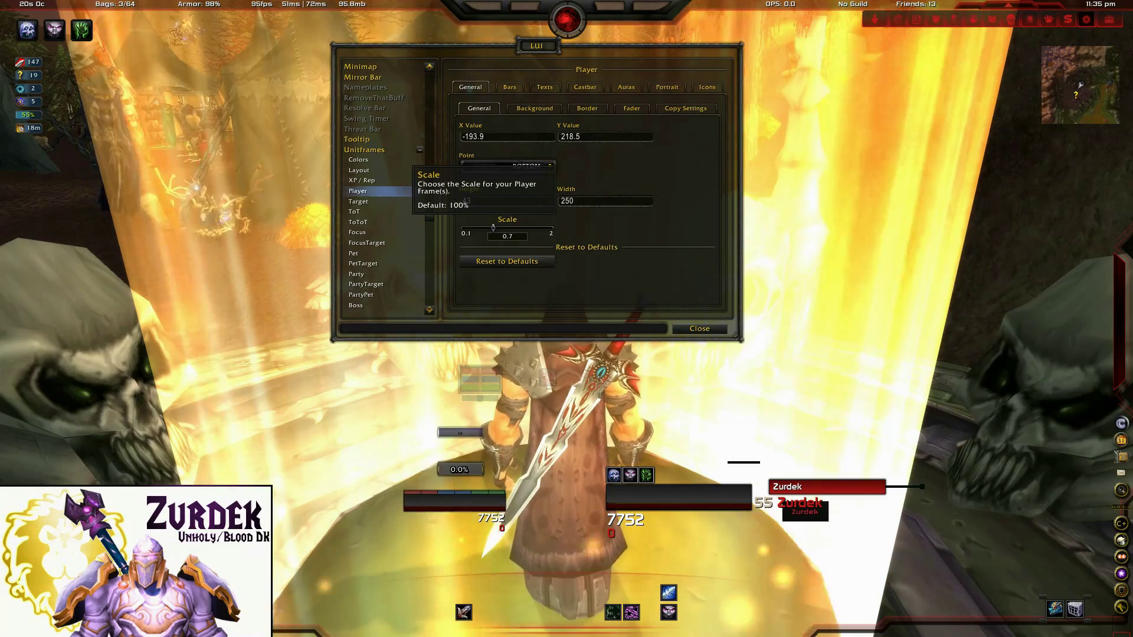
pyautogui.click(383, 201)
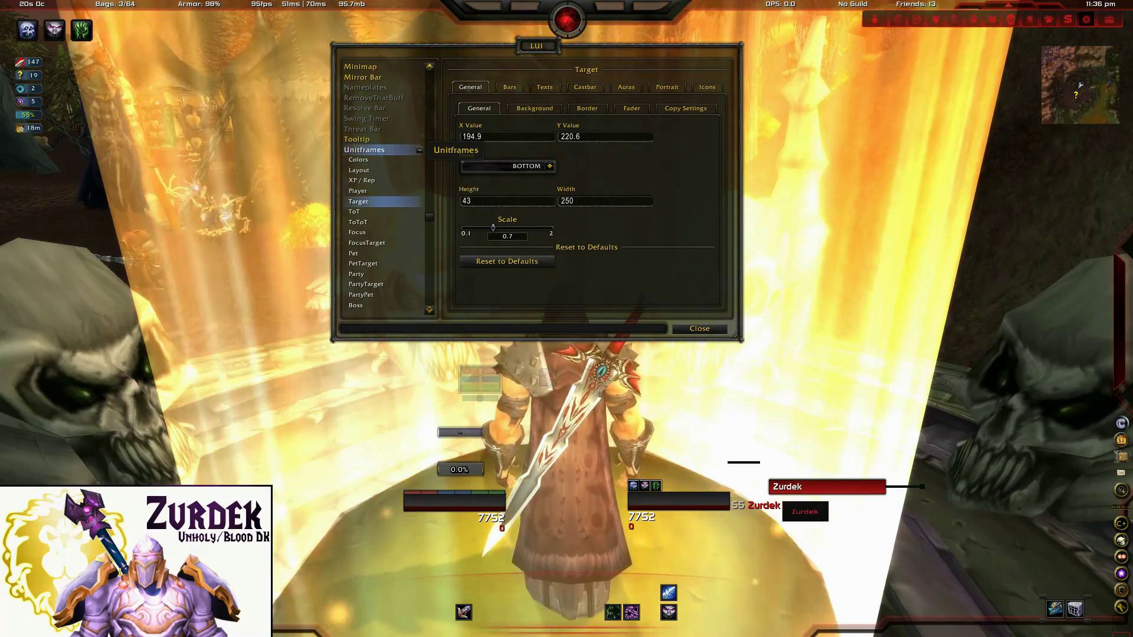
# Hide the LUI v2 connector frames in general and those for the party, arena and boss frames.
pyautogui.click(378, 150)
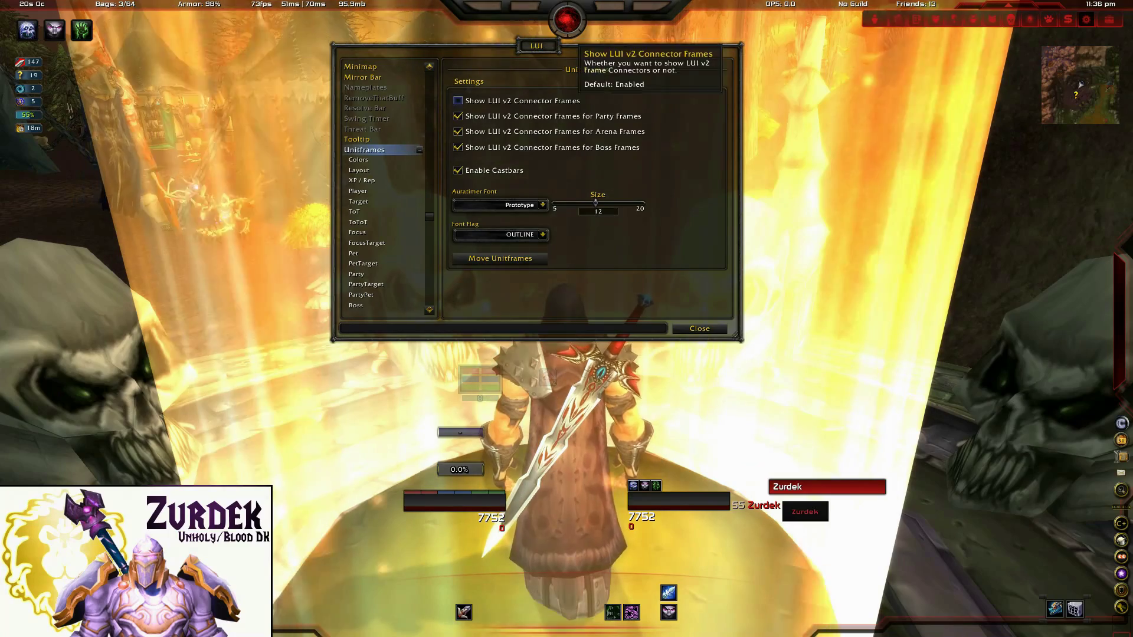
pyautogui.click(458, 101)
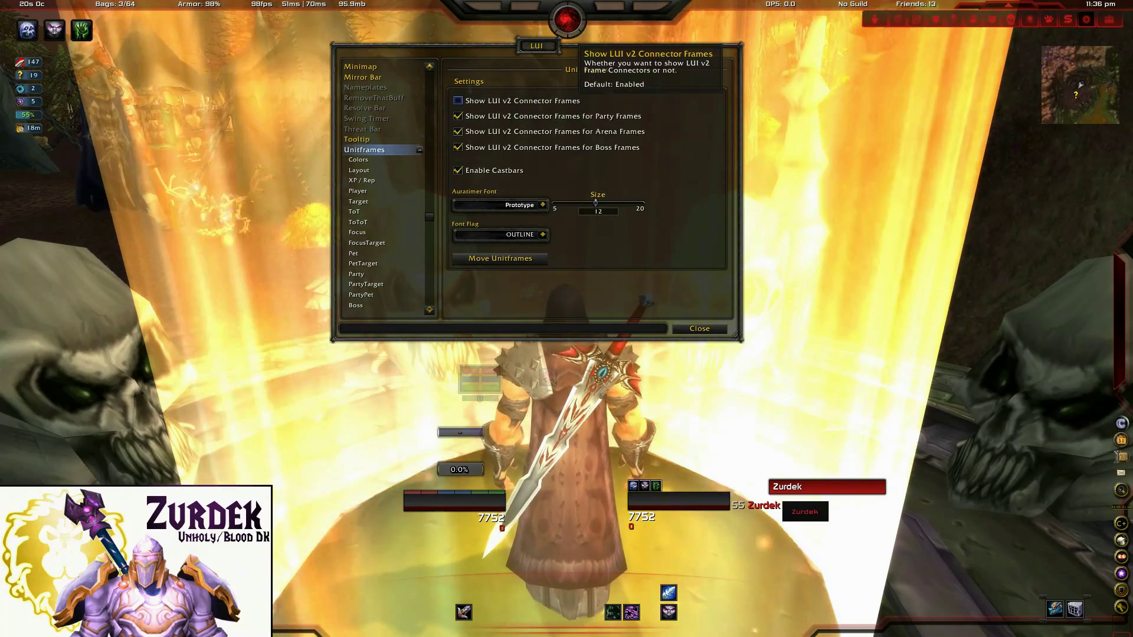
pyautogui.click(458, 116)
pyautogui.click(458, 132)
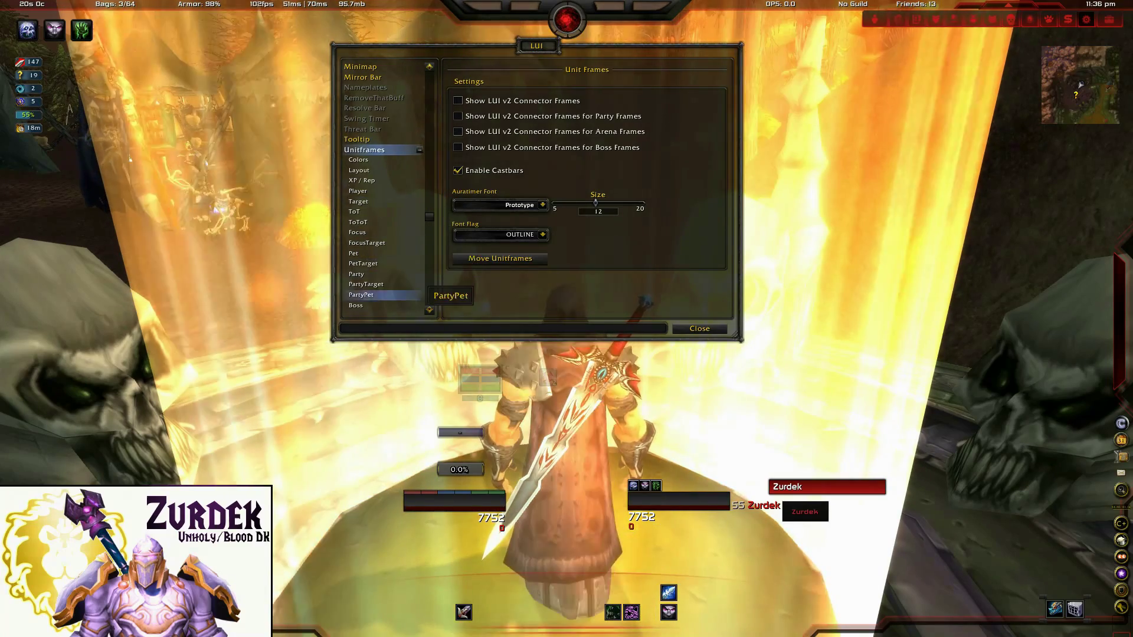
# Disable LUI's boss frames and use the Blizzard boss frames instead.
pyautogui.click(366, 305)
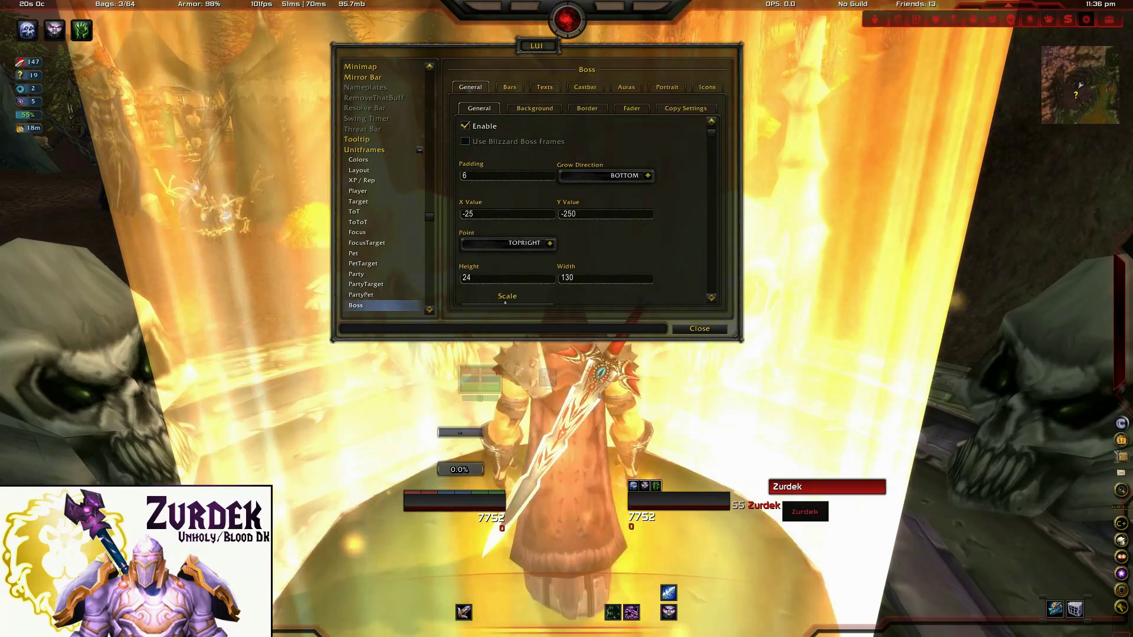
pyautogui.click(465, 126)
pyautogui.click(465, 141)
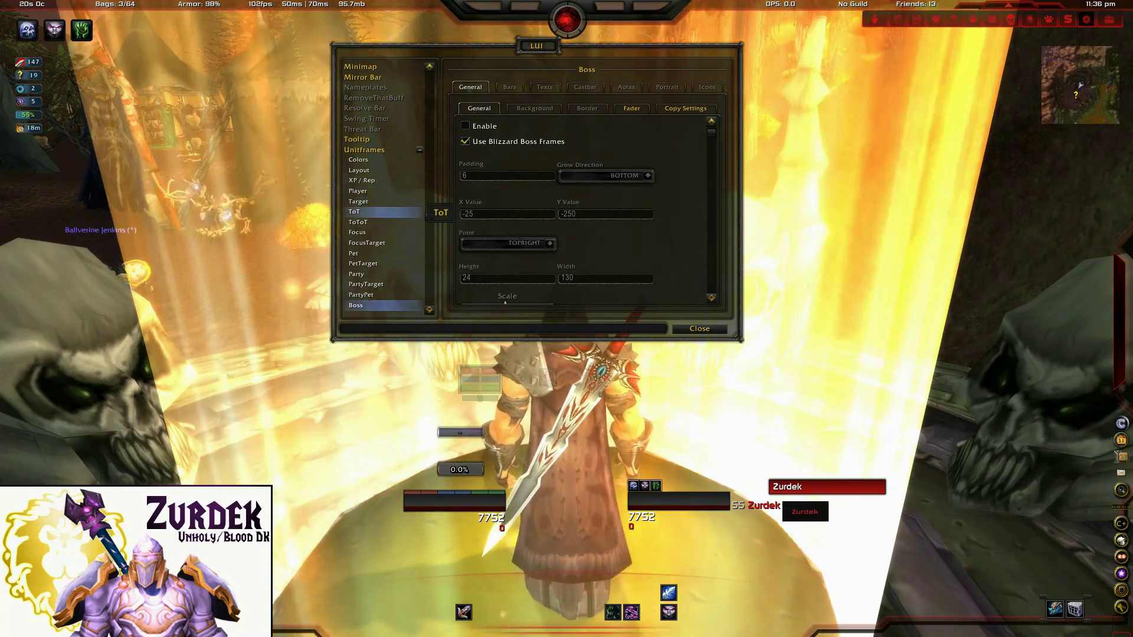
# Target the party member, then unlock the unit frames, move the party frame just below the character stat readouts and save.
pyautogui.click(366, 171)
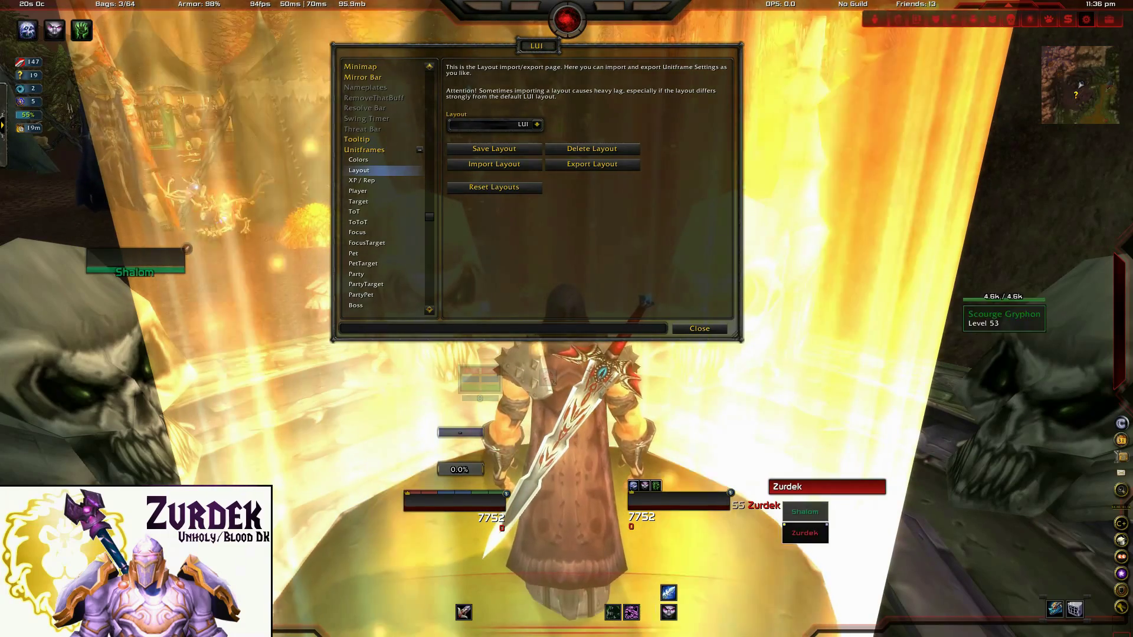
pyautogui.click(135, 260)
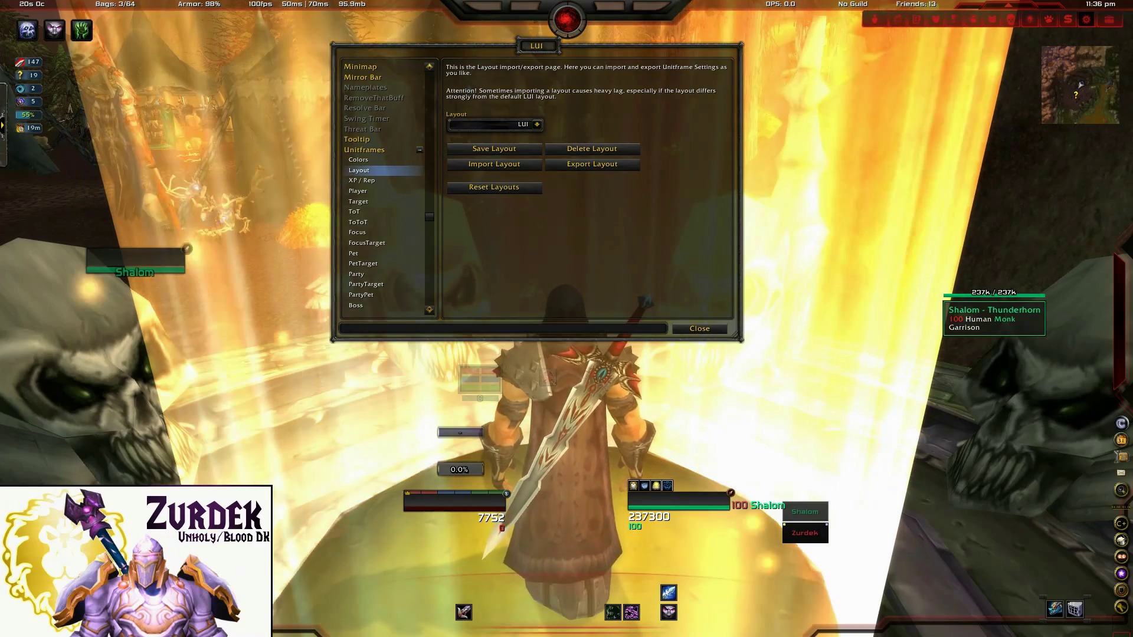
pyautogui.scroll(5, 377, 98)
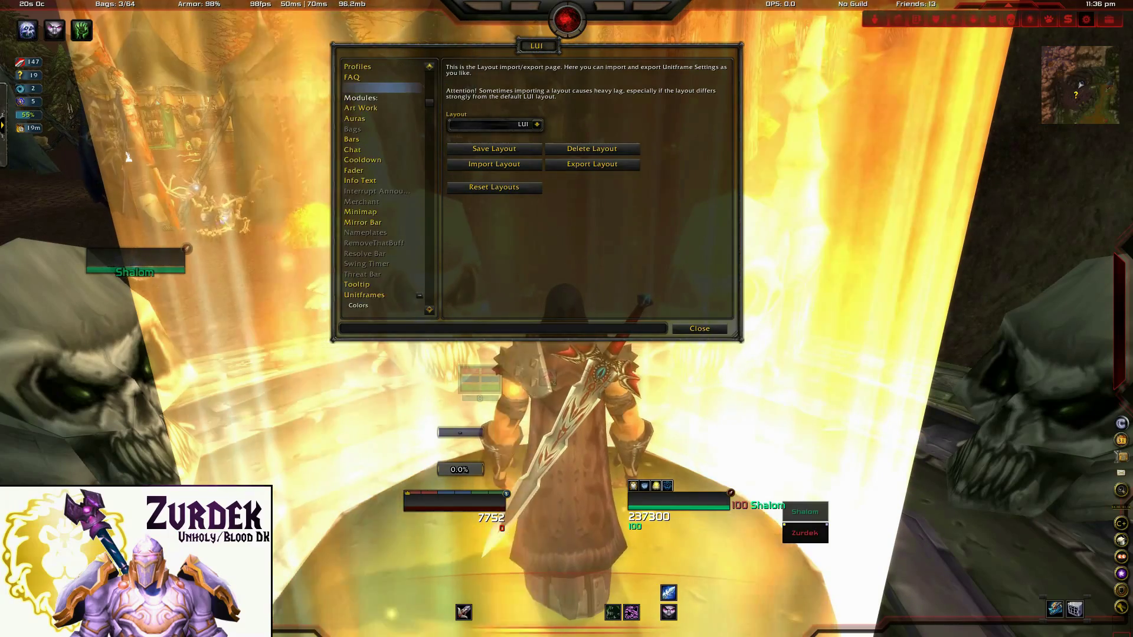
pyautogui.click(364, 295)
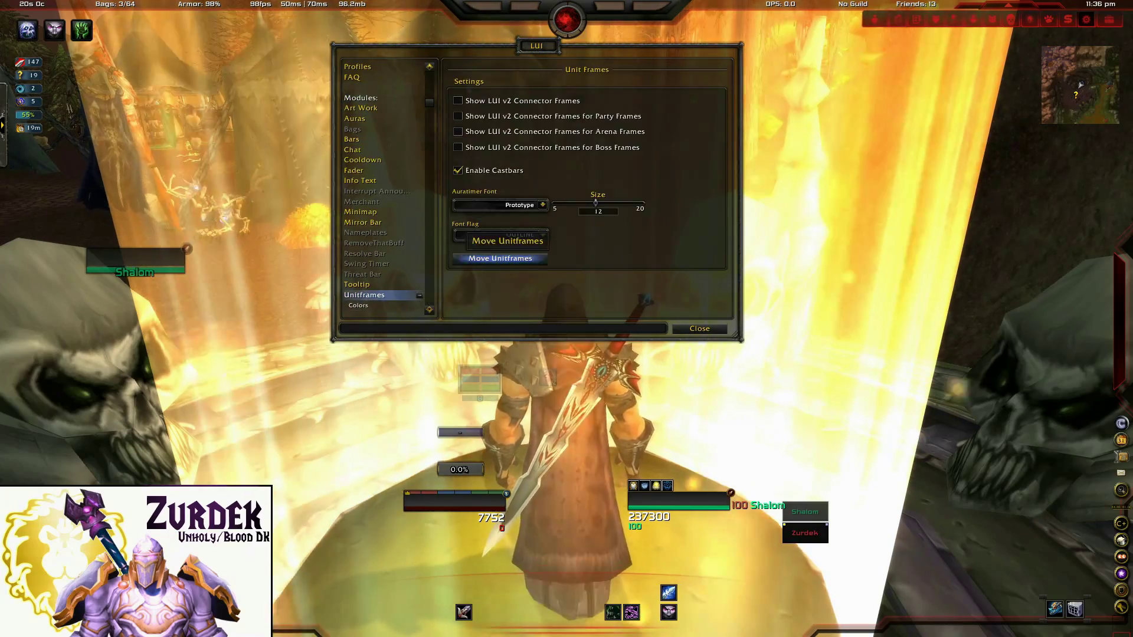
pyautogui.click(506, 256)
pyautogui.moveTo(135, 260); pyautogui.dragTo(52, 190)
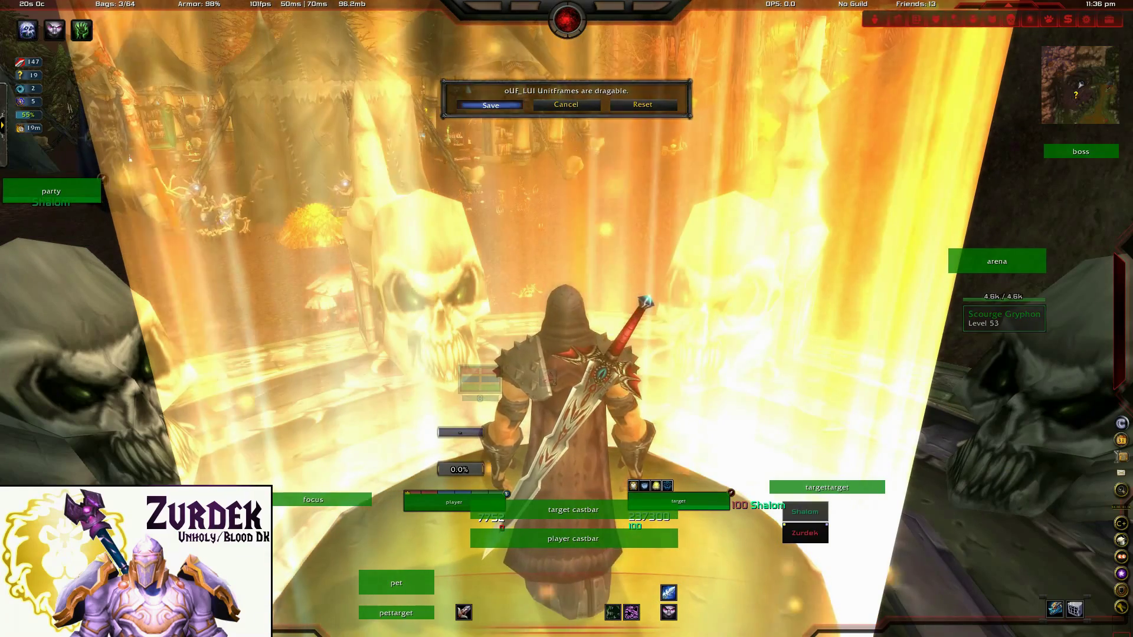
pyautogui.click(490, 105)
# Disable LUI's party frames and turn off the Blizzard party frames too, then close the LUI settings.
pyautogui.click(1086, 18)
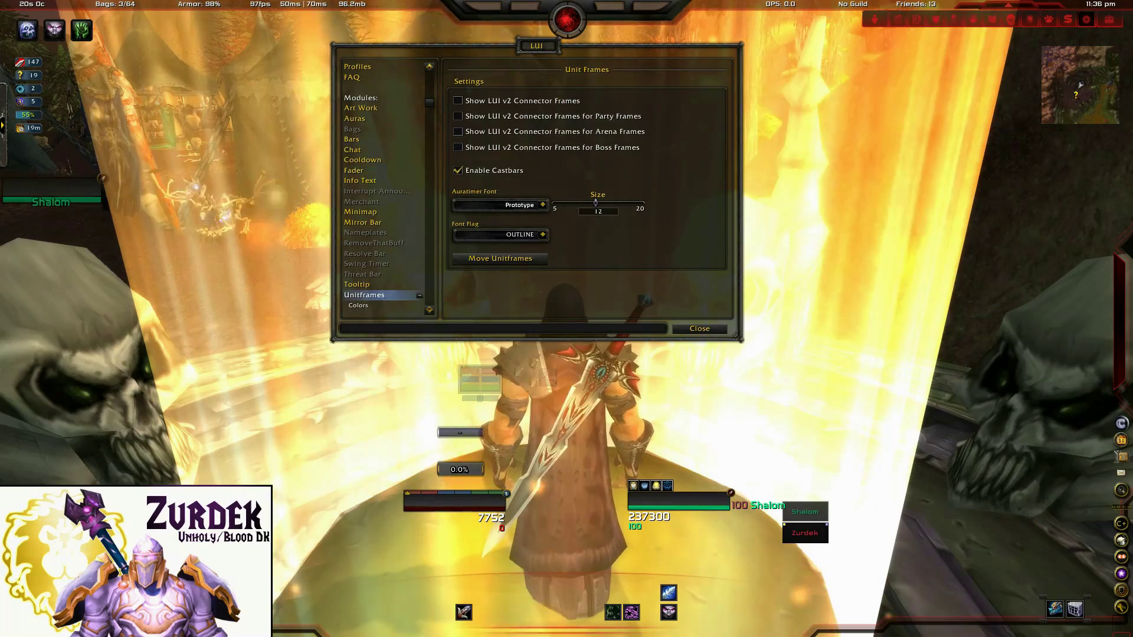
pyautogui.scroll(-7, 383, 264)
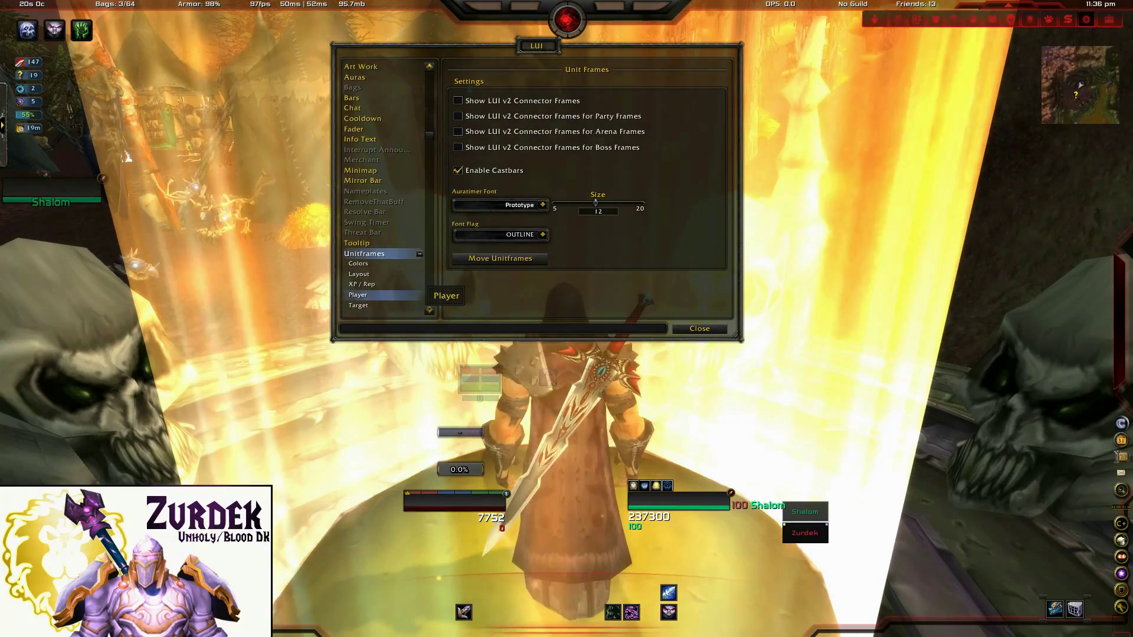
pyautogui.scroll(-7, 389, 265)
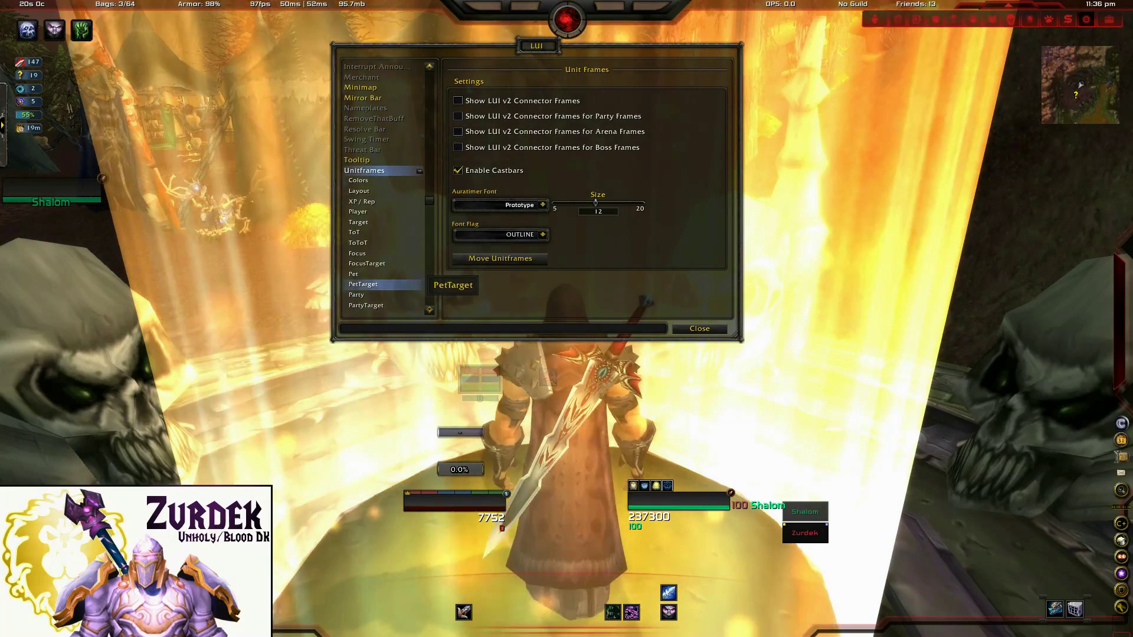
pyautogui.click(384, 274)
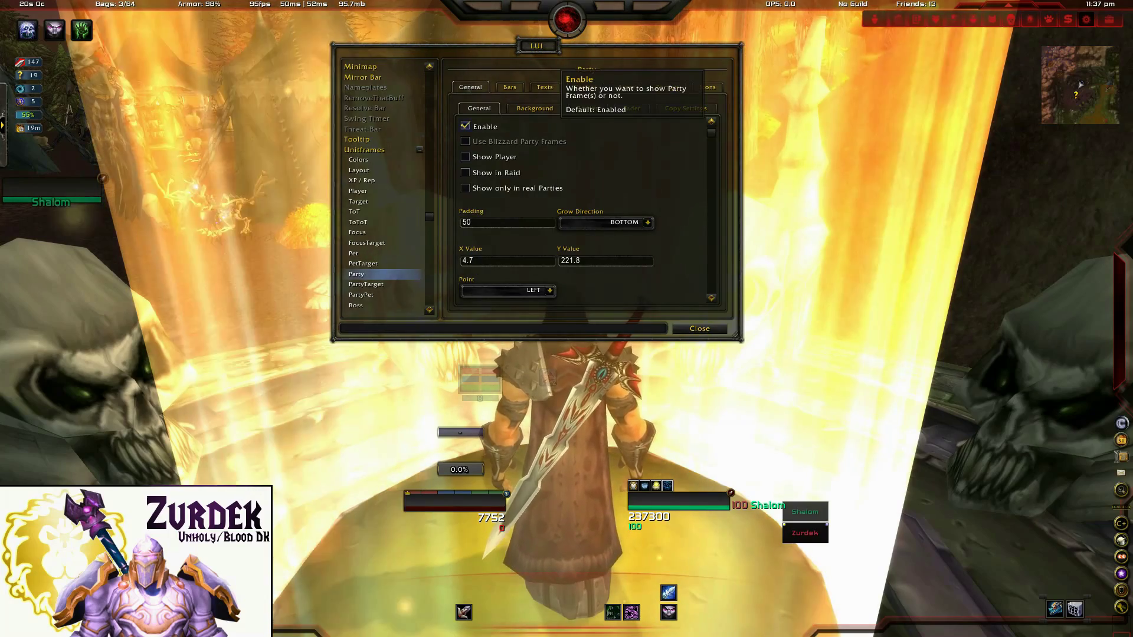
pyautogui.click(465, 126)
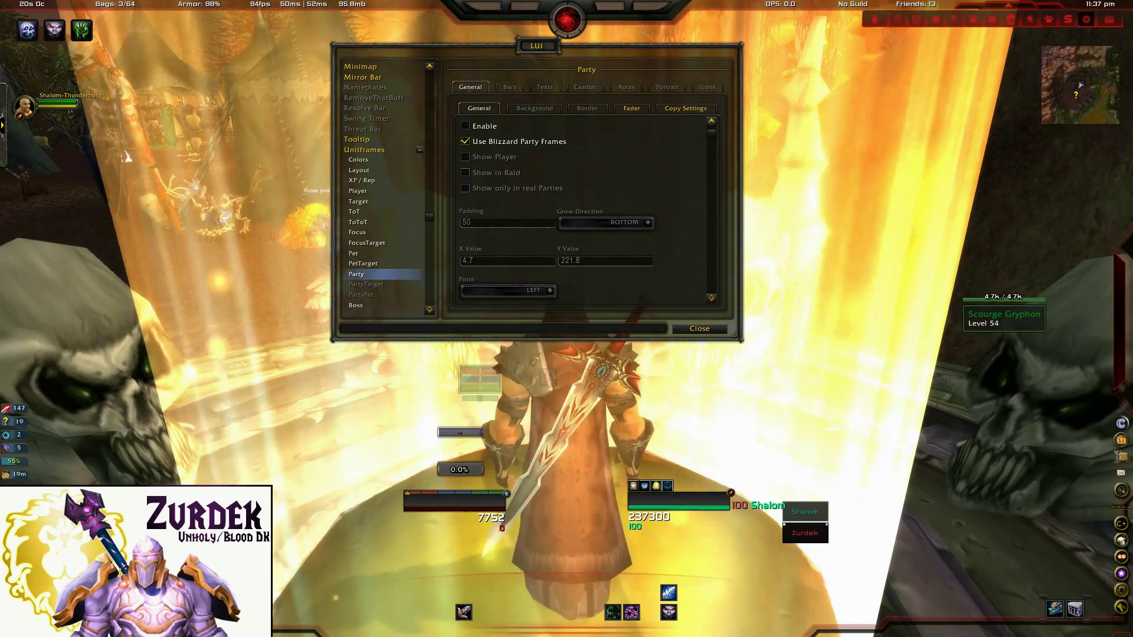
pyautogui.click(465, 141)
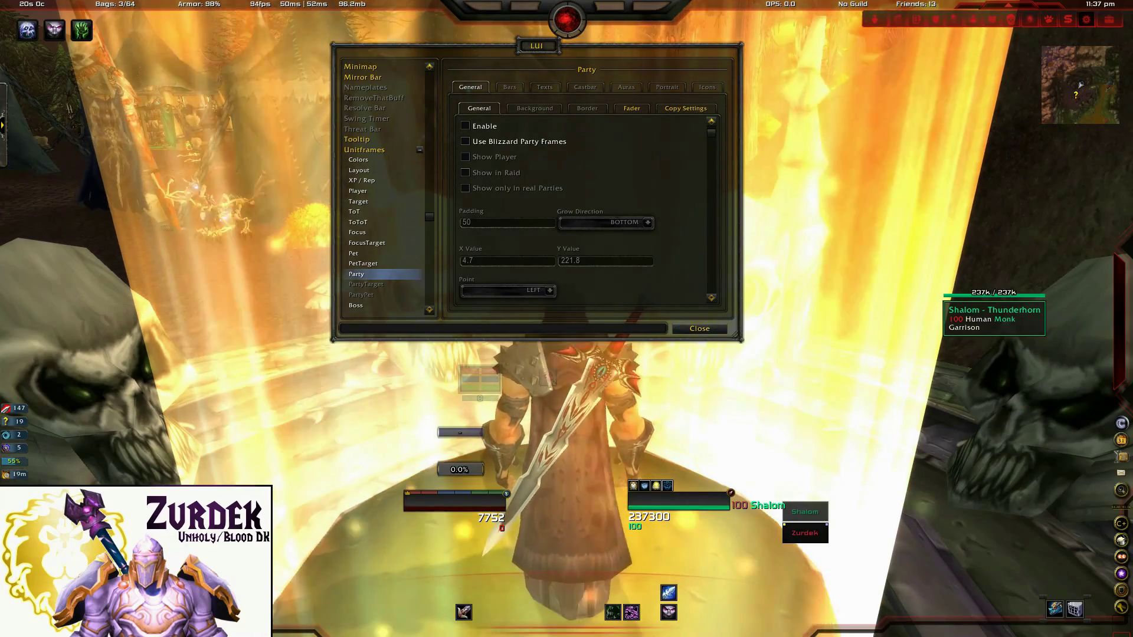
pyautogui.click(699, 328)
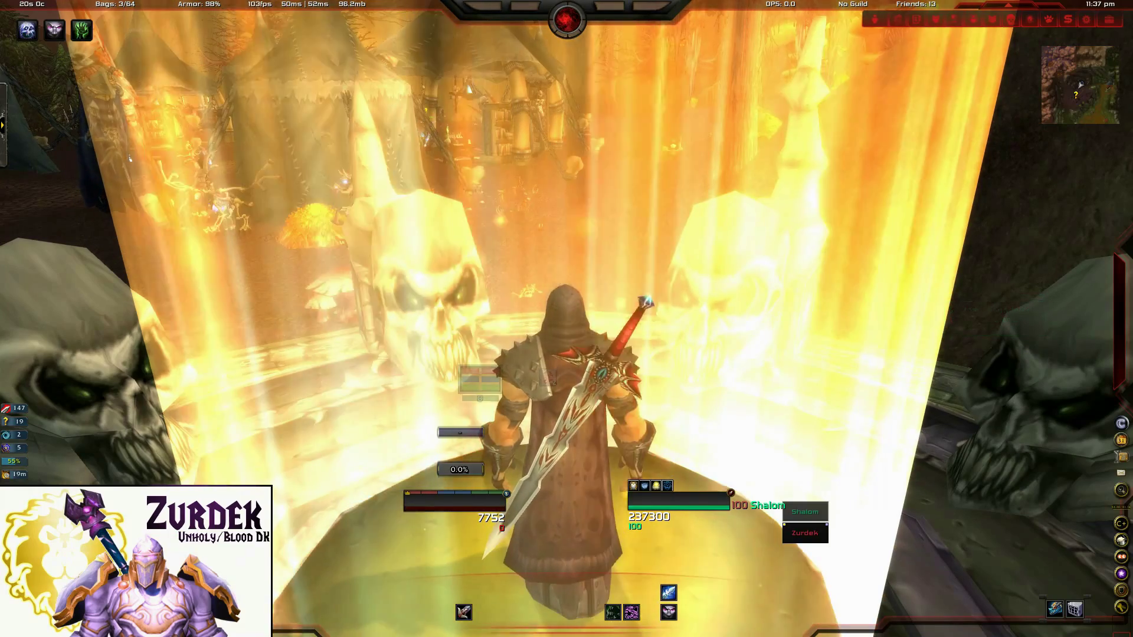
# Unlock the Grid addon's frame in its layout options, move the grid slightly up and away from the target's name, and accept the options.
pyautogui.press('Escape')
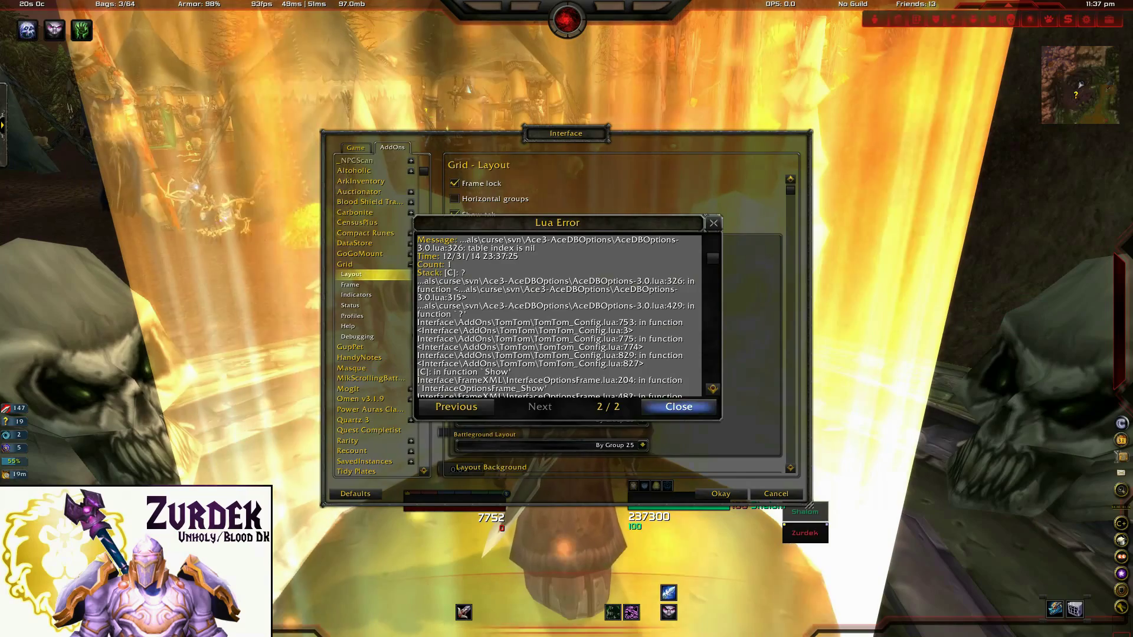
pyautogui.press('Escape')
pyautogui.moveTo(670, 355); pyautogui.dragTo(624, 201)
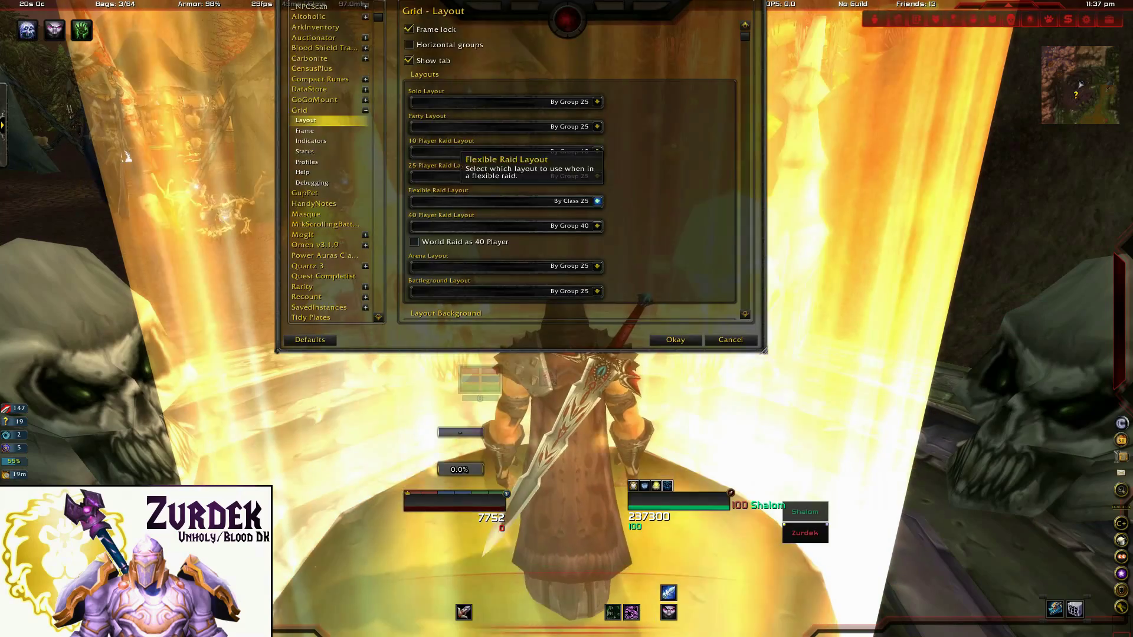
pyautogui.moveTo(505, 46); pyautogui.dragTo(438, 45)
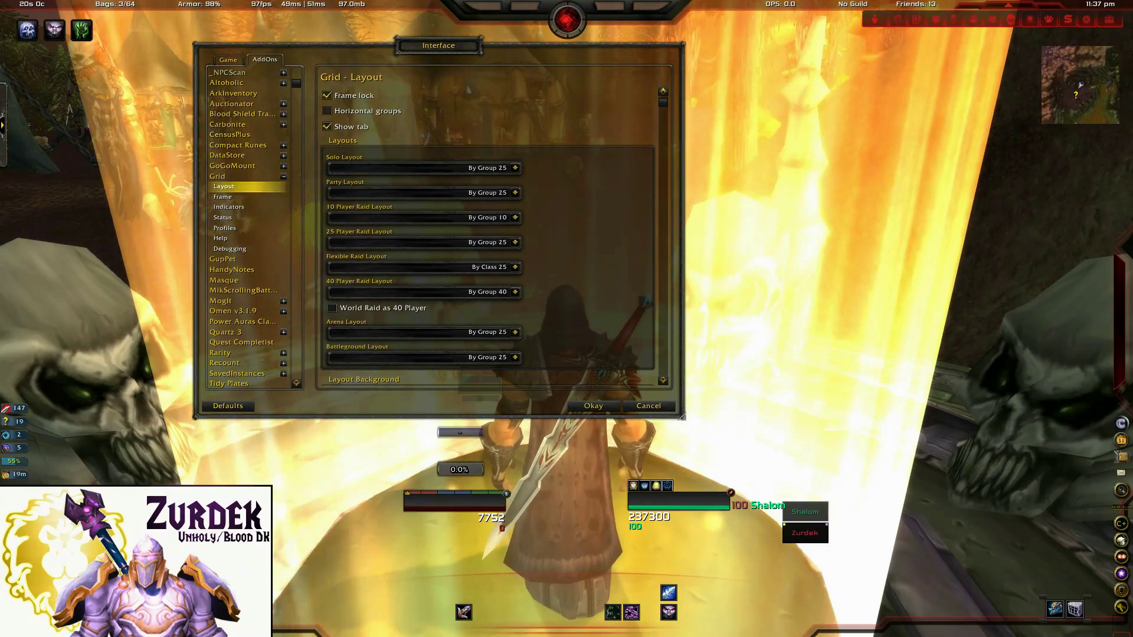
pyautogui.click(327, 95)
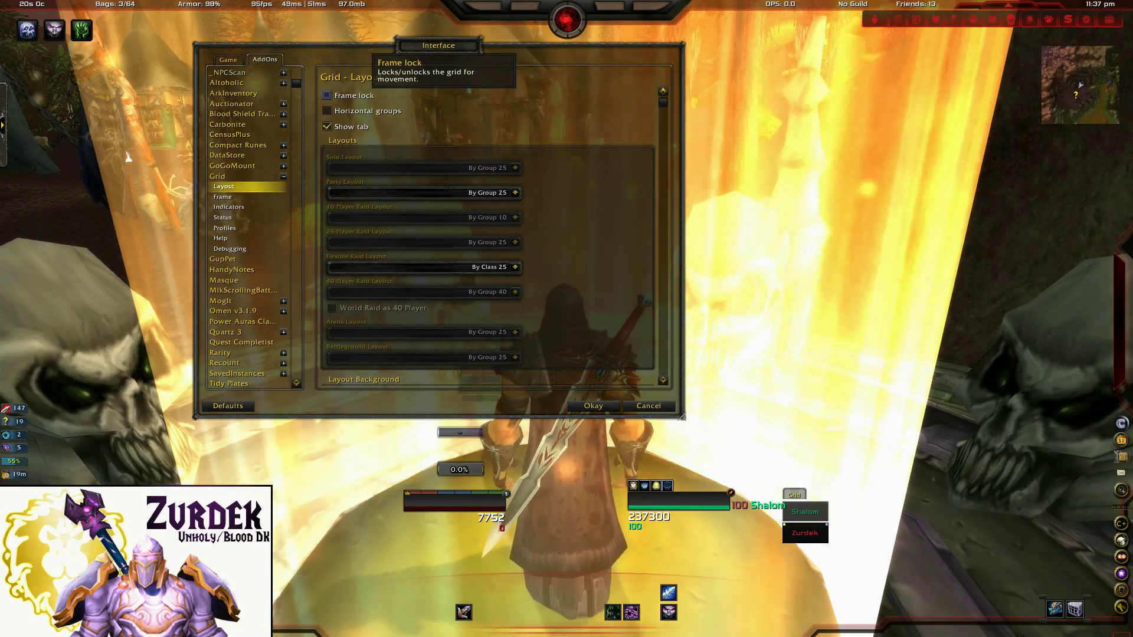
pyautogui.moveTo(794, 494); pyautogui.dragTo(829, 478)
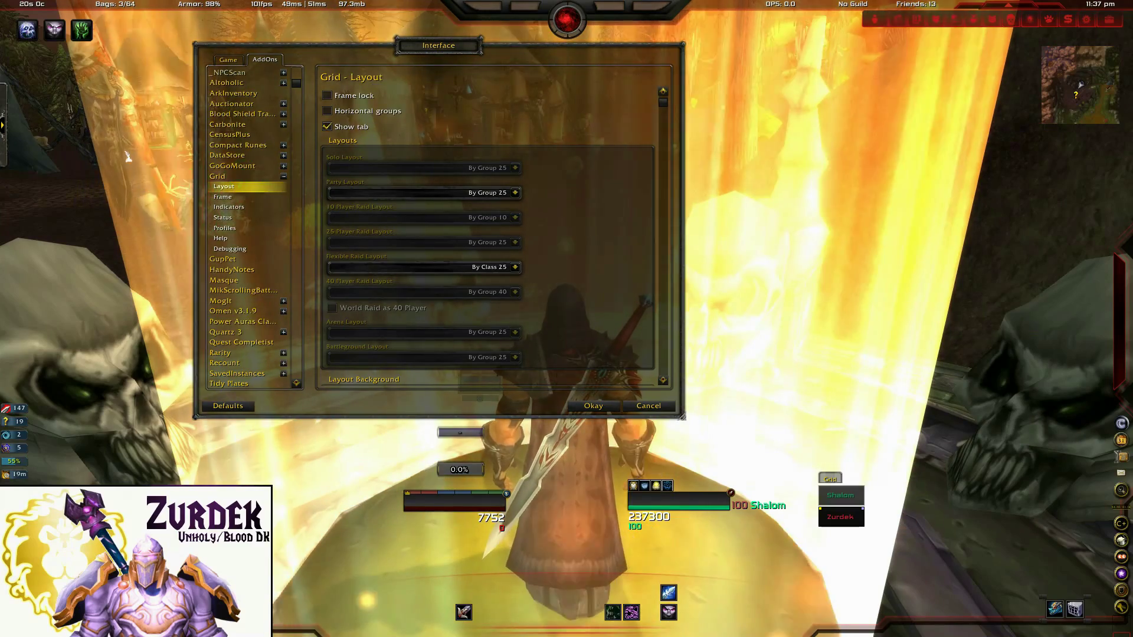
pyautogui.click(592, 405)
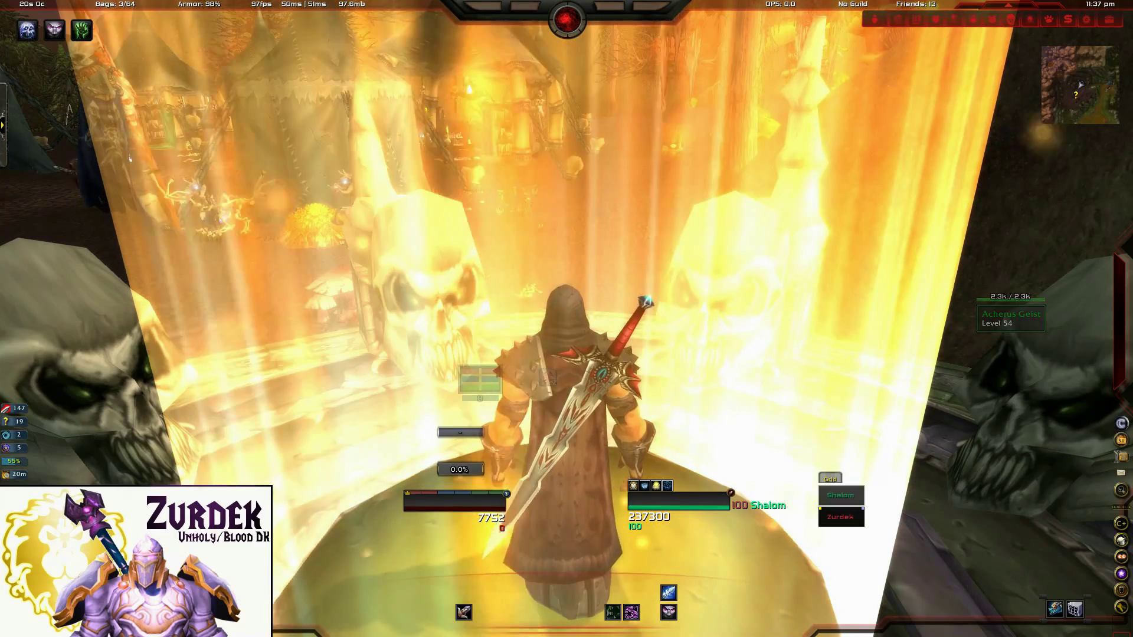